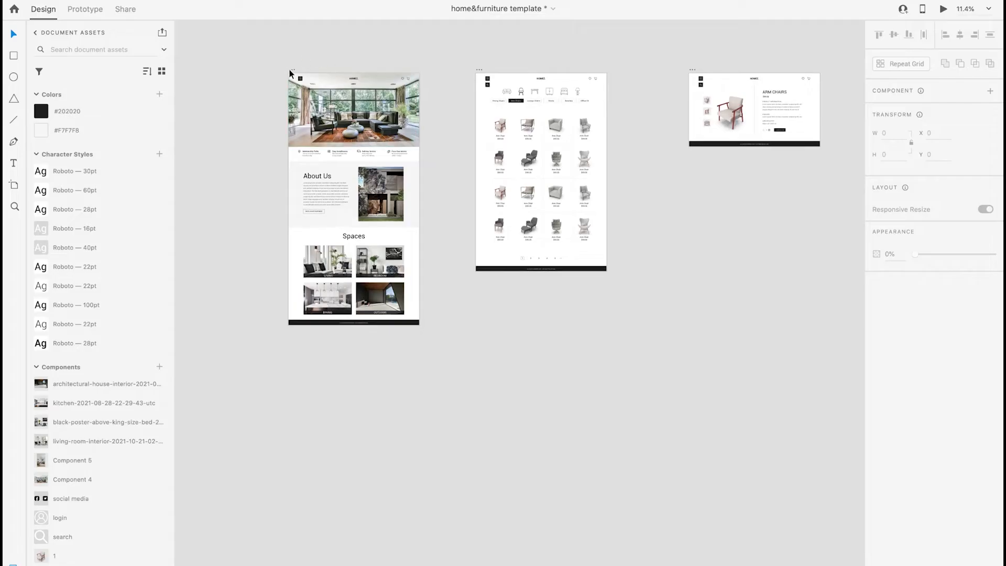
Duplicate the home page artboard below the original and delete the copy's content sections between the hero image and the footer
left_click_drag(291, 70, 290, 351)
scroll(290, 351, "down", 3)
scroll(293, 322, "up", 3)
scroll(292, 322, "up", 1)
left_click(292, 322)
left_click_drag(579, 565, 337, 332)
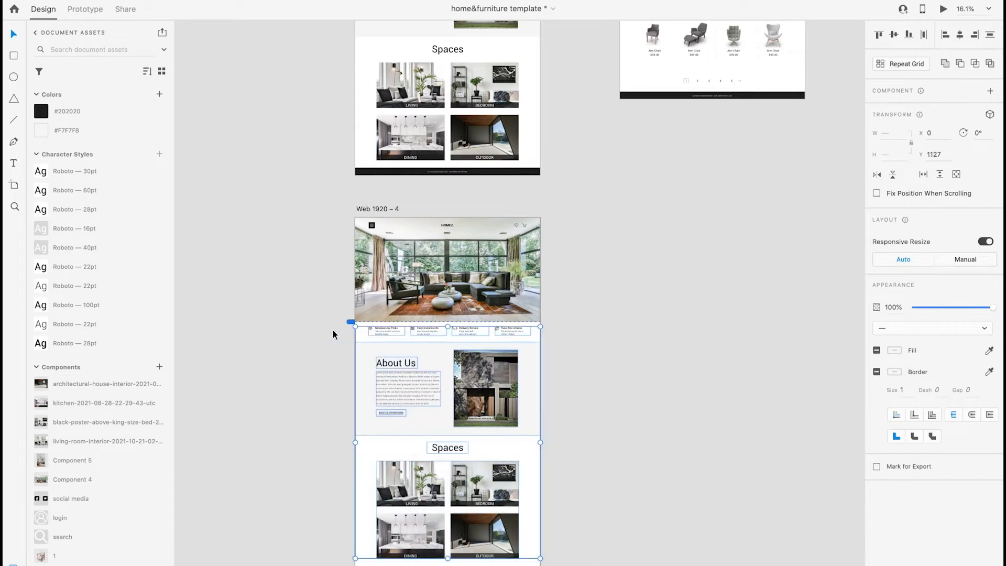
key("Delete")
Move the footer up to Y 1080 so it sits directly beneath the hero image on the copied artboard
left_click_drag(481, 565, 481, 400)
scroll(482, 400, "up", 10)
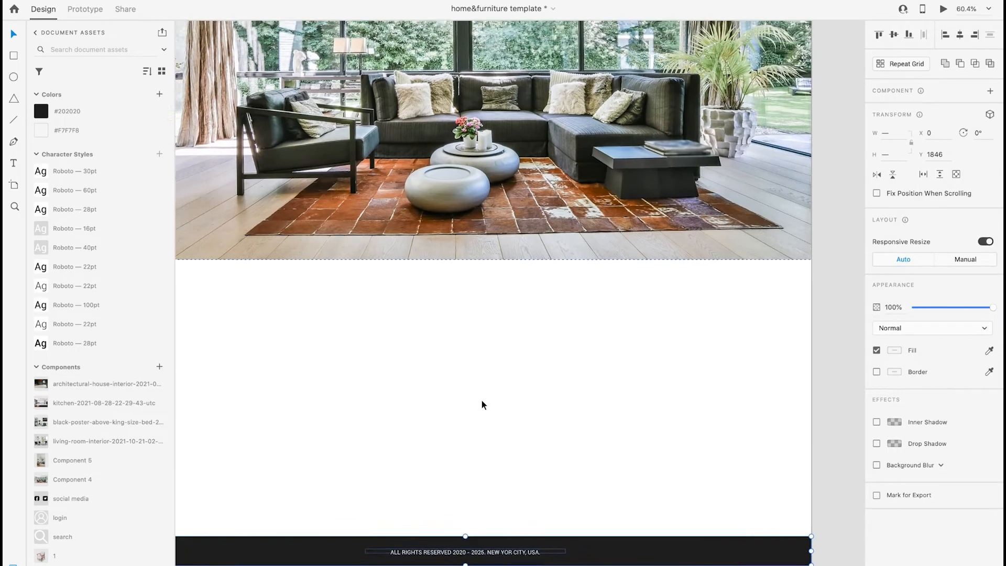
scroll(481, 401, "left", 3)
left_click_drag(310, 561, 310, 287)
scroll(310, 287, "down", 8)
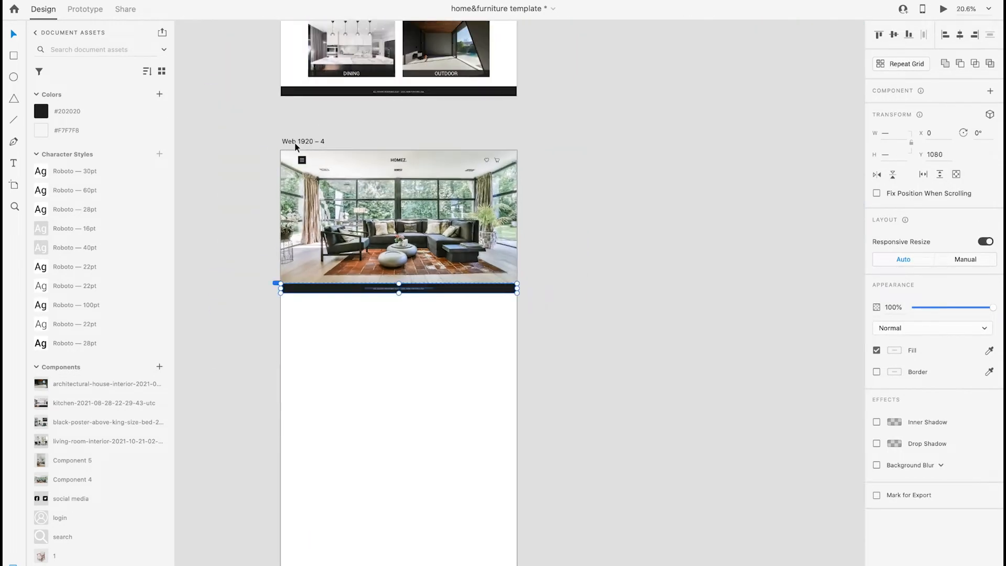
Shorten the Web 1920 – 4 artboard to a height of 1160 so it ends at the footer
left_click(296, 144)
scroll(432, 563, "down", 1)
left_click_drag(422, 565, 422, 281)
scroll(422, 281, "up", 6)
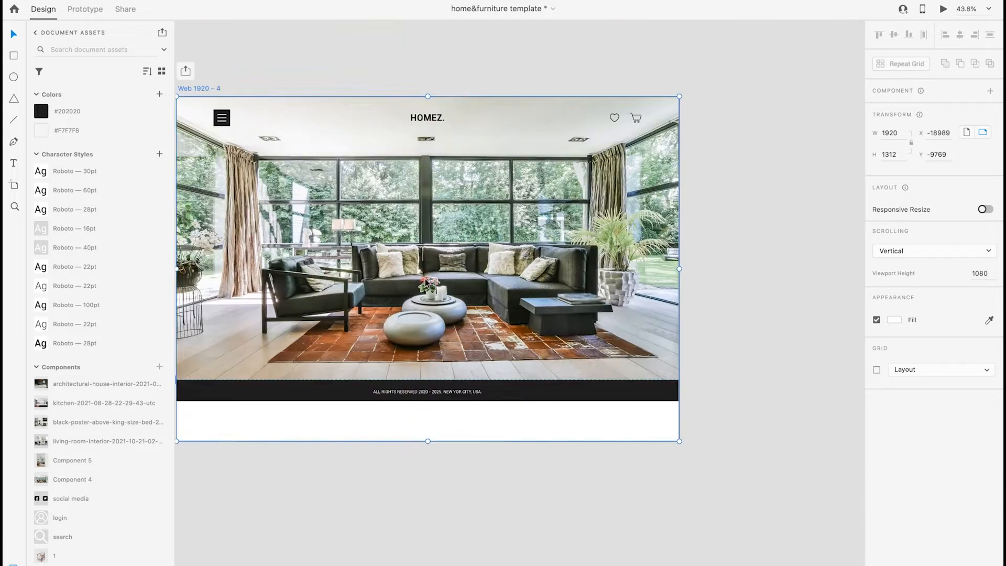
scroll(422, 281, "up", 2)
left_click_drag(452, 498, 455, 458)
left_click(431, 505)
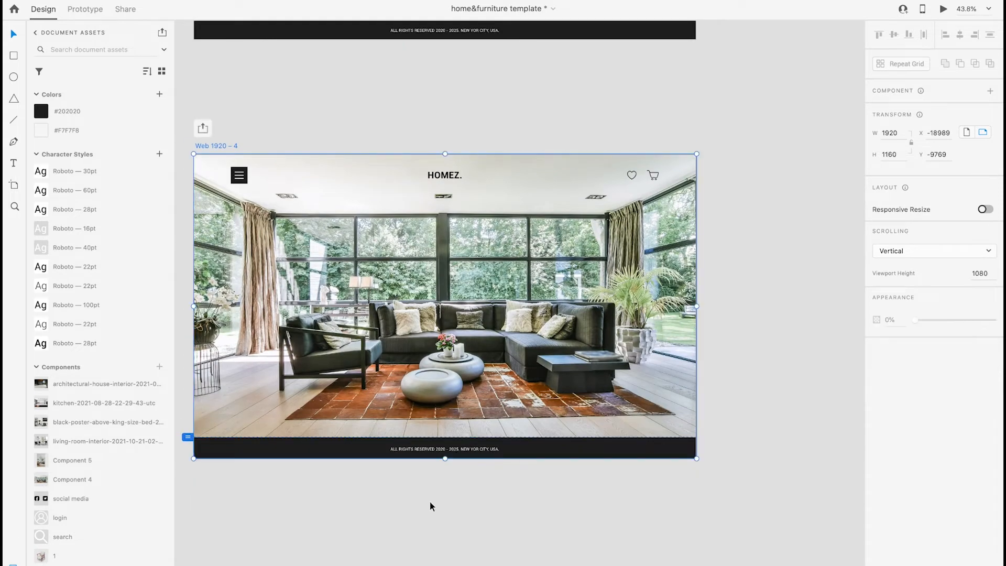
Draw a borderless side panel about 623 × 1160 along the artboard's left edge and fill it with #202020
scroll(344, 498, "left", 2)
scroll(343, 499, "up", 1)
scroll(336, 498, "up", 4)
left_click_drag(278, 77, 512, 515)
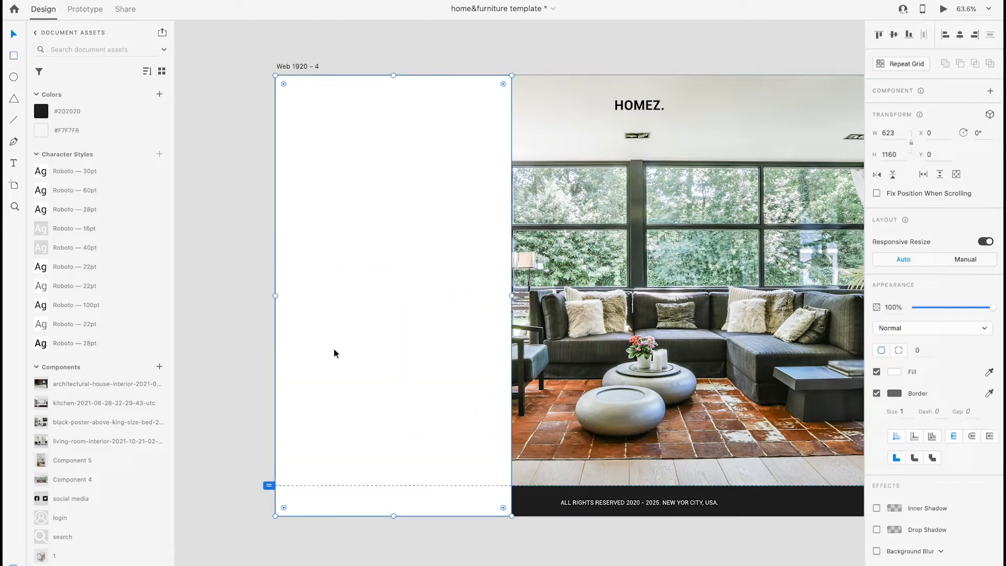
left_click(115, 112)
left_click(876, 393)
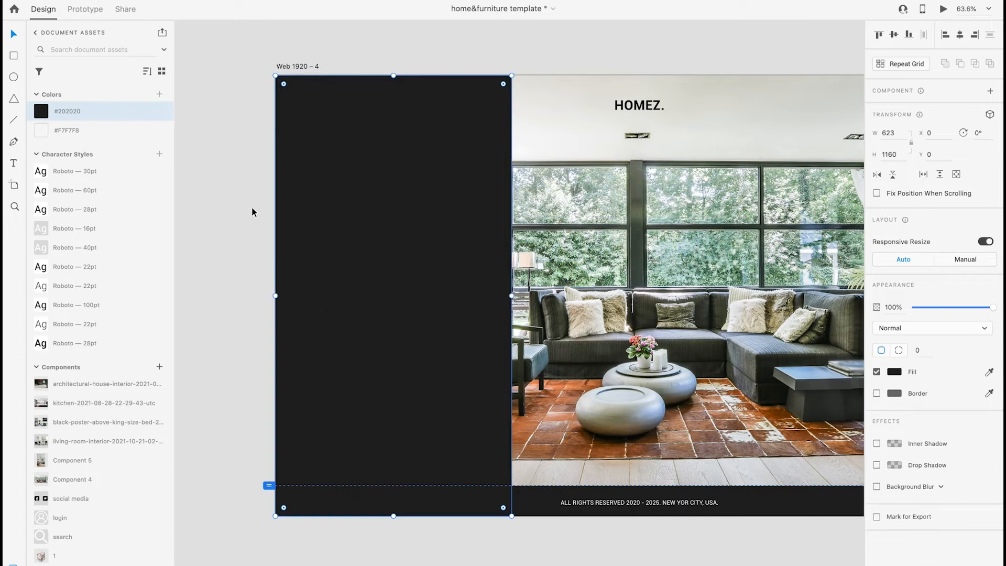
left_click(251, 206)
Draw a horizontal line about 572 px long across the upper part of the dark panel and colour it white
scroll(250, 201, "up", 1)
scroll(99, 486, "down", 2)
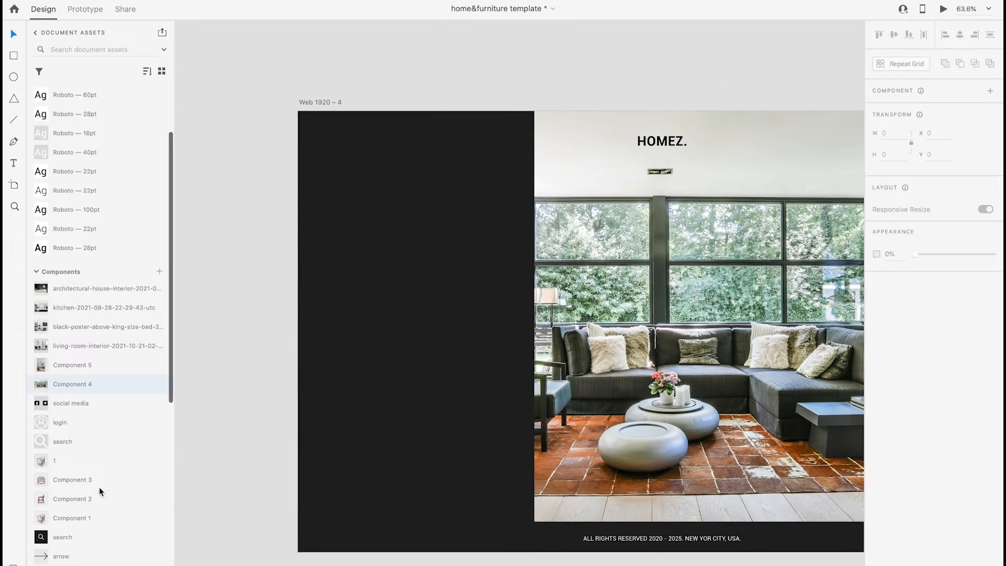
left_click_drag(305, 169, 522, 169)
left_click(894, 350)
left_click_drag(786, 304, 571, 156)
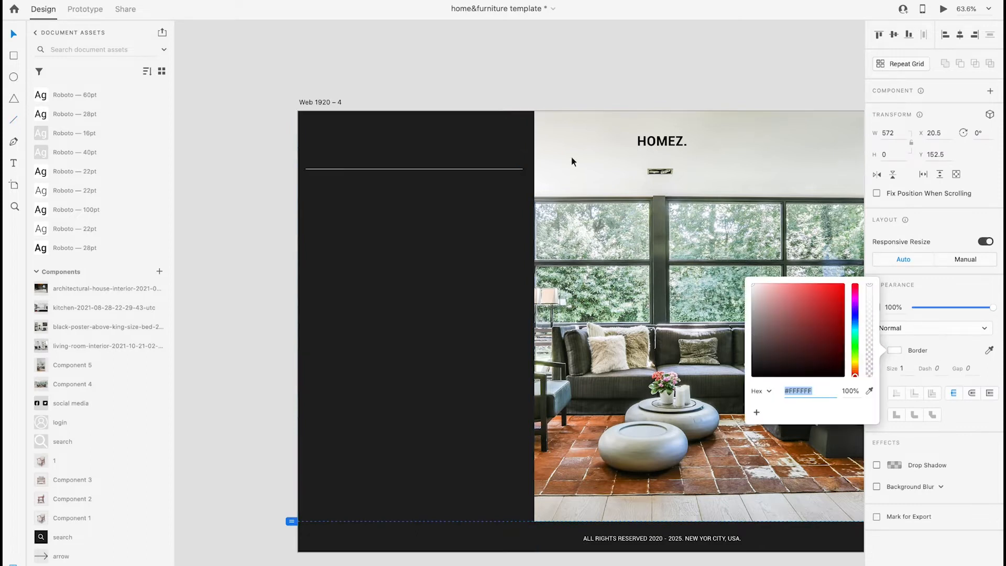
left_click(509, 149)
Move the white line up to about Y 139.5 and place a white search icon component above its right end
left_click_drag(512, 169, 511, 165)
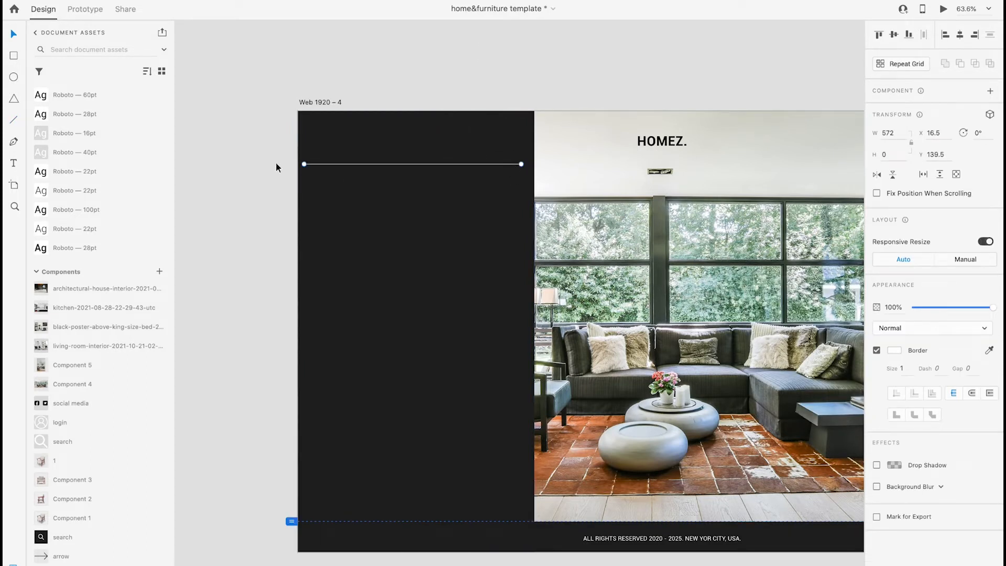
left_click(241, 244)
left_click_drag(80, 443, 234, 291)
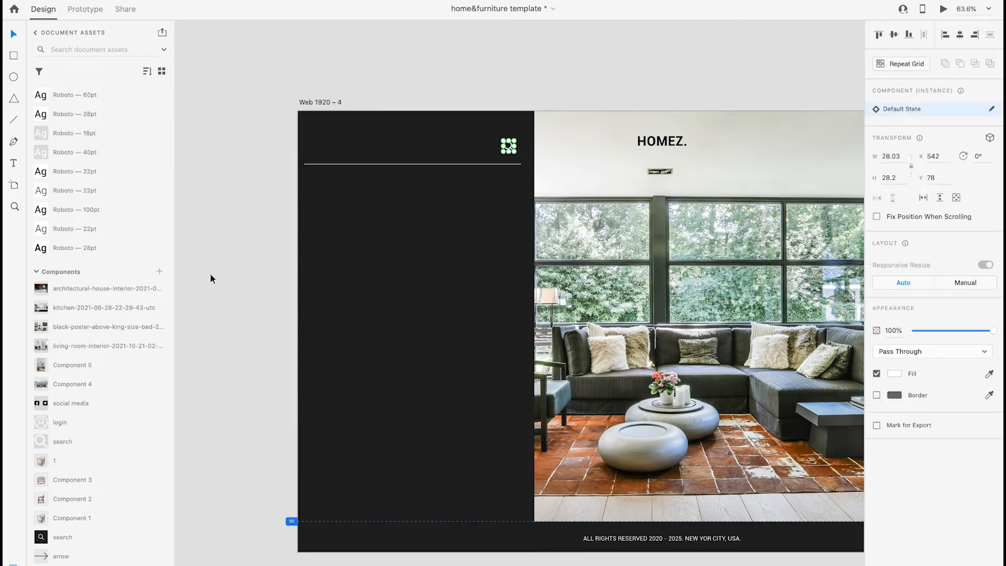
left_click(228, 281)
Show the square grid and draw a 32 × 32 diagonal line below the divider with the Pen tool
scroll(350, 237, "up", 2)
scroll(350, 237, "up", 3)
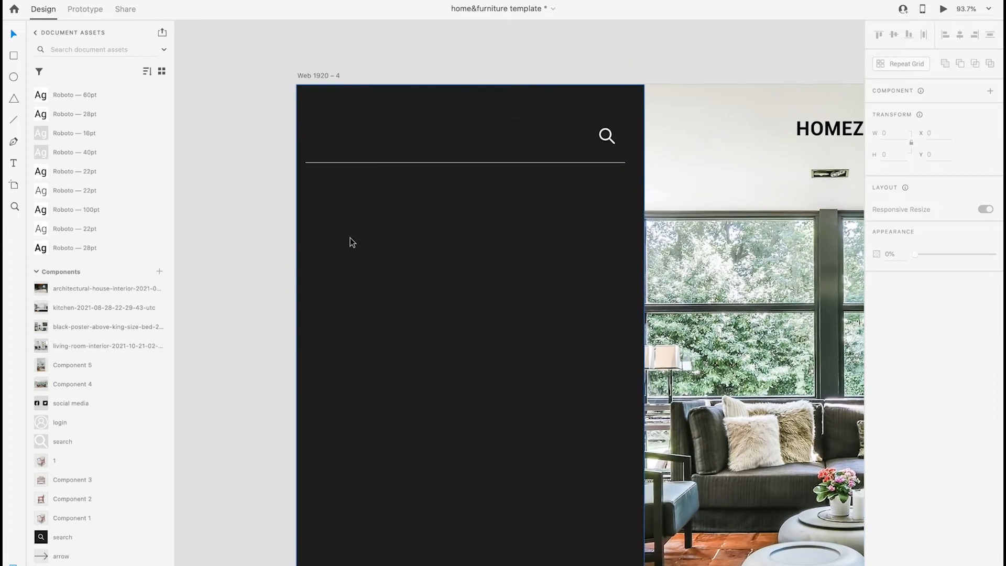
key("super+apostrophe")
scroll(351, 241, "up", 5)
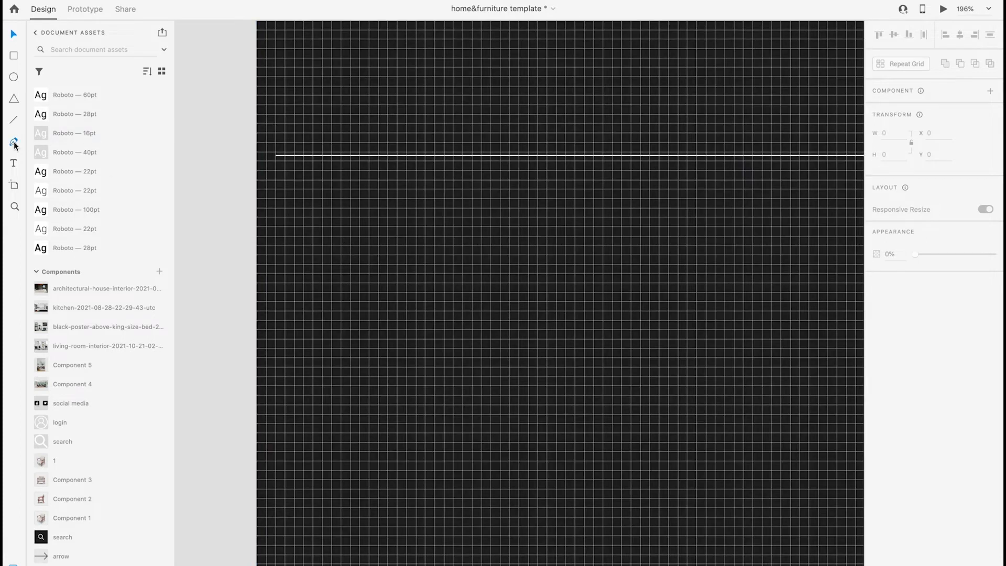
left_click(331, 198)
key("Escape")
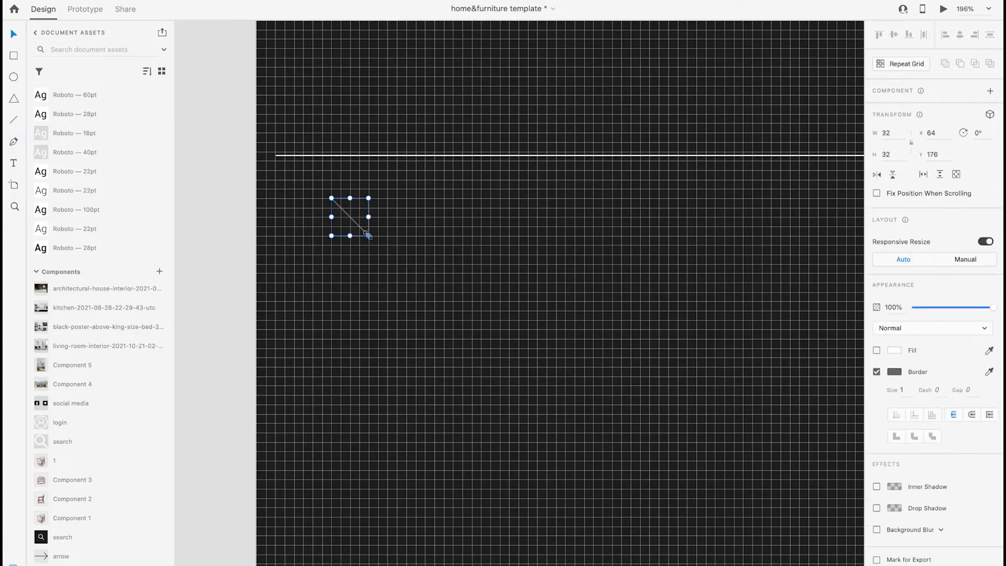
Give the diagonal a white size 2 border with round caps and cross it with a mirrored copy to form an X
left_click(894, 371)
left_click_drag(786, 362, 749, 300)
left_click(970, 416)
left_click_drag(905, 390, 884, 388)
type("2")
key("Return")
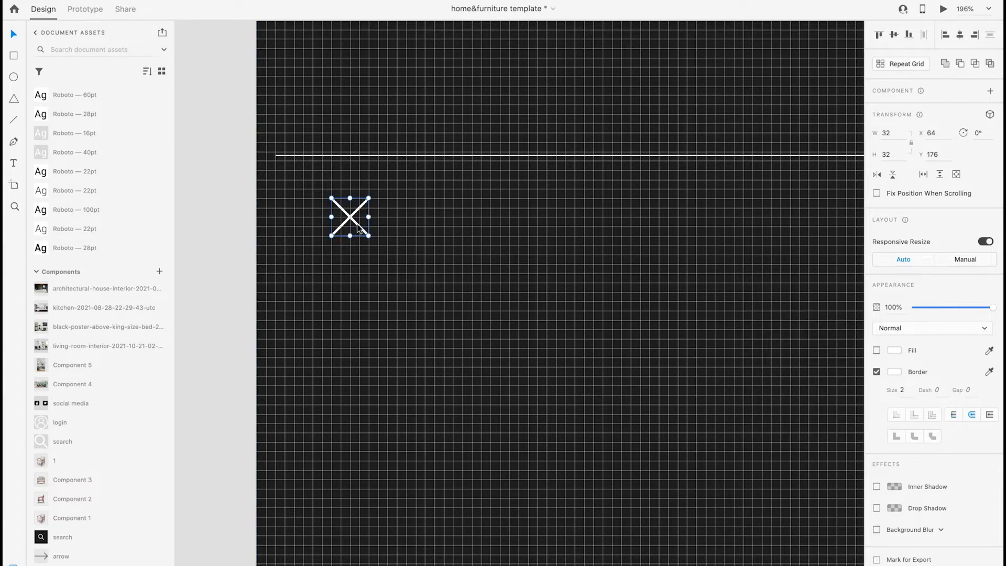
Scale the X icon to 24 × 24 and, with the layout columns shown, move it to X 140, Y 163
scroll(357, 226, "down", 5)
scroll(364, 224, "up", 4)
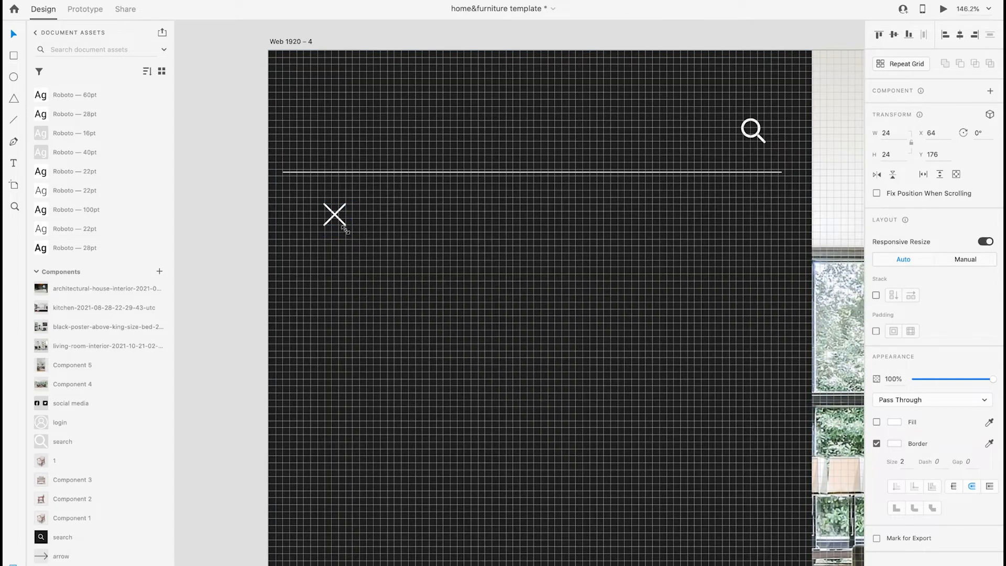
left_click_drag(333, 219, 410, 206)
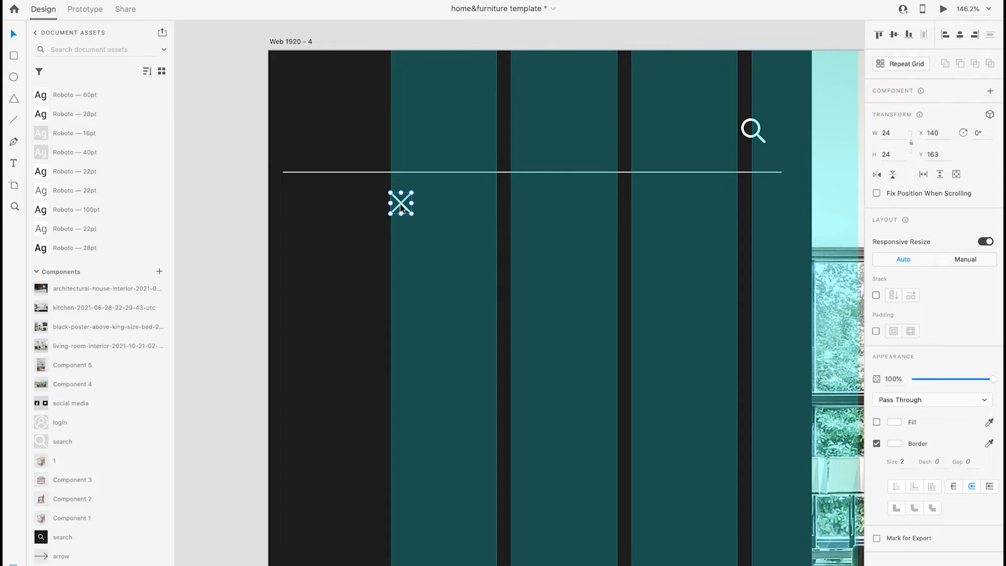
Hide the layout grid and nudge the X icon to X 80, a little lower beneath the divider line
scroll(402, 207, "down", 3)
key("shift+Left")
key("shift+Left")
key("shift+super+apostrophe")
key("shift+Left")
key("shift+Left")
key("shift+Left")
key("shift+Left")
key("shift+Right")
key("shift+Down")
key("shift+Down")
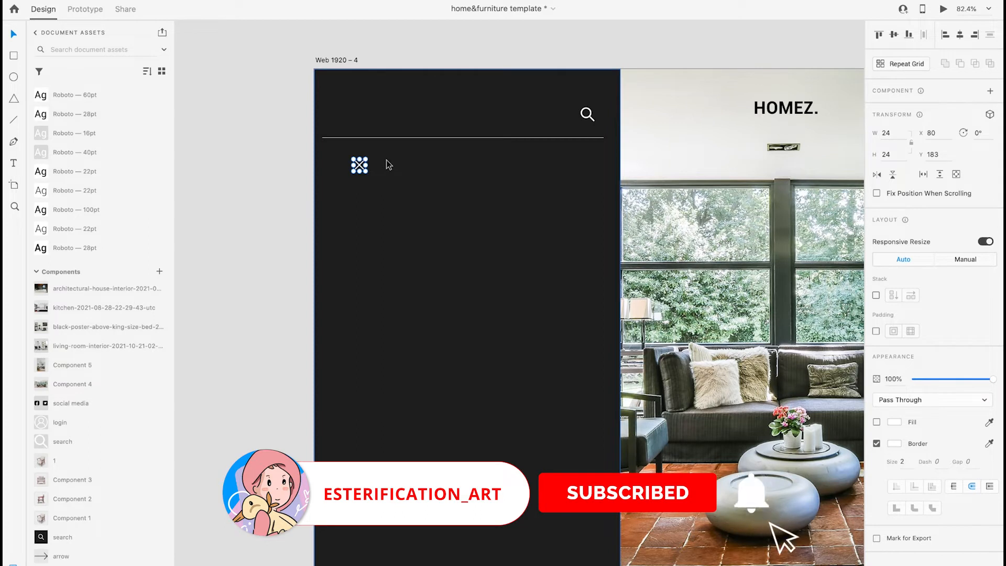
key("Up")
key("Up")
key("Up")
key("Up")
key("Up")
Set the X icon's border size to 4
left_click_drag(906, 462, 891, 460)
type("4")
key("Return")
left_click(194, 209)
Add a HOME text to the panel, apply the Roboto — 60pt character style, and park it beside the artboard
left_click(399, 229)
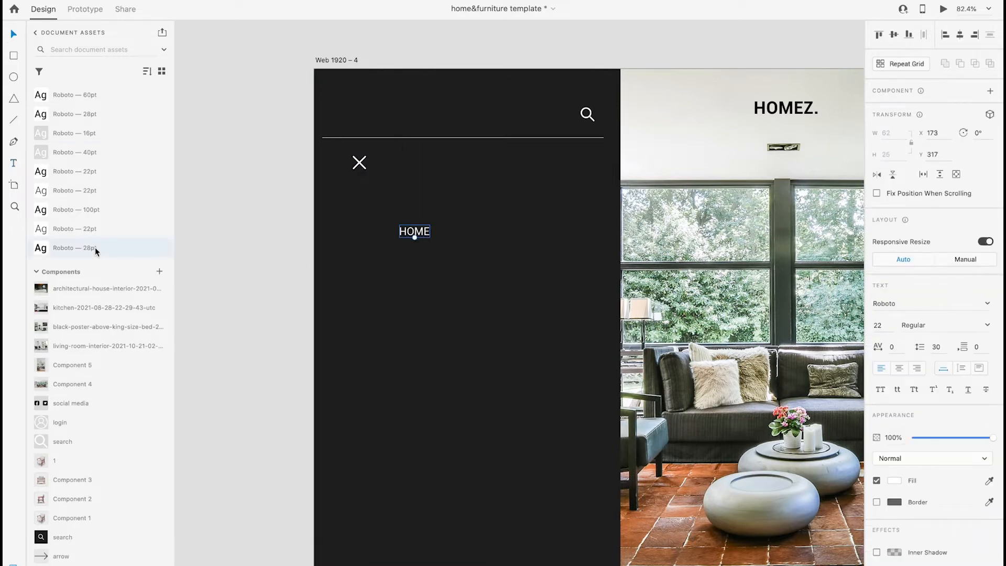
scroll(96, 247, "up", 3)
left_click(100, 165)
left_click_drag(433, 229, 230, 242)
Draw a borderless #F7F7F8 bar about 623 × 90 across the panel below the X icon and place the HOME text on it
left_click(14, 54)
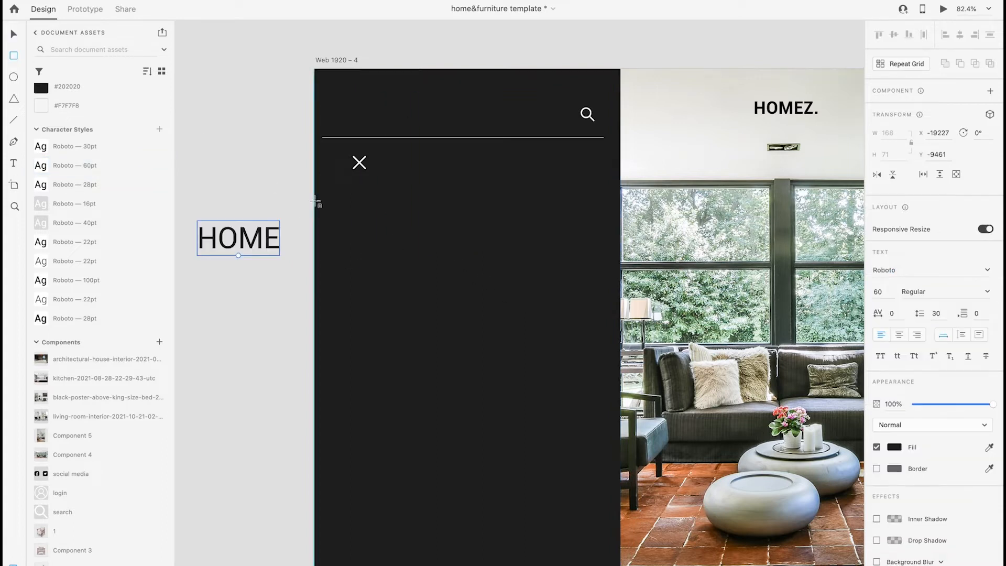
left_click_drag(315, 204, 621, 249)
left_click(101, 109)
key("v")
left_click_drag(255, 241, 431, 232)
scroll(431, 232, "up", 3)
left_click(534, 232)
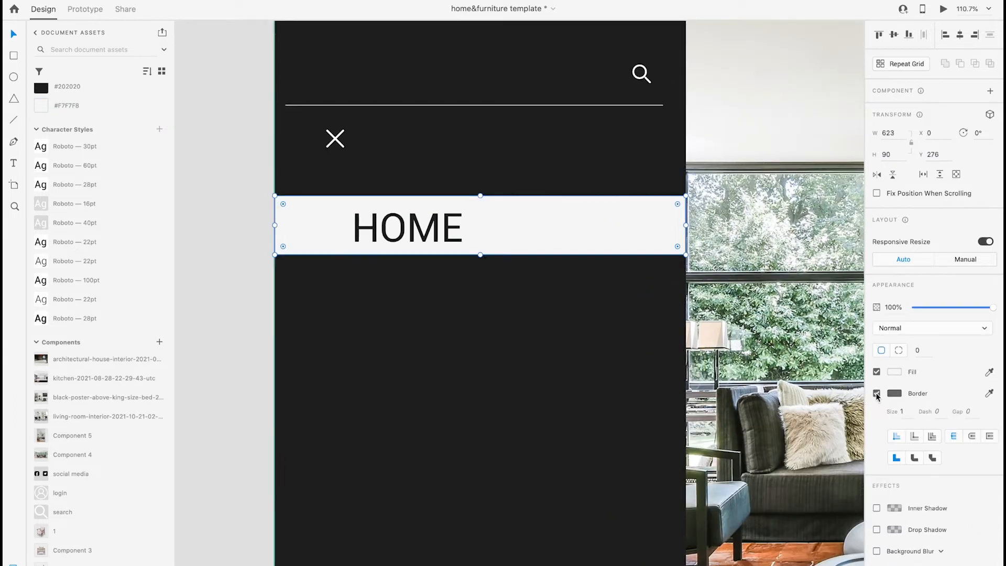
Line up the HOME text with the X icon, vertically centred on the bar, in the Roboto — 30pt character style
left_click_drag(385, 240, 358, 230)
left_click(483, 234, "shift")
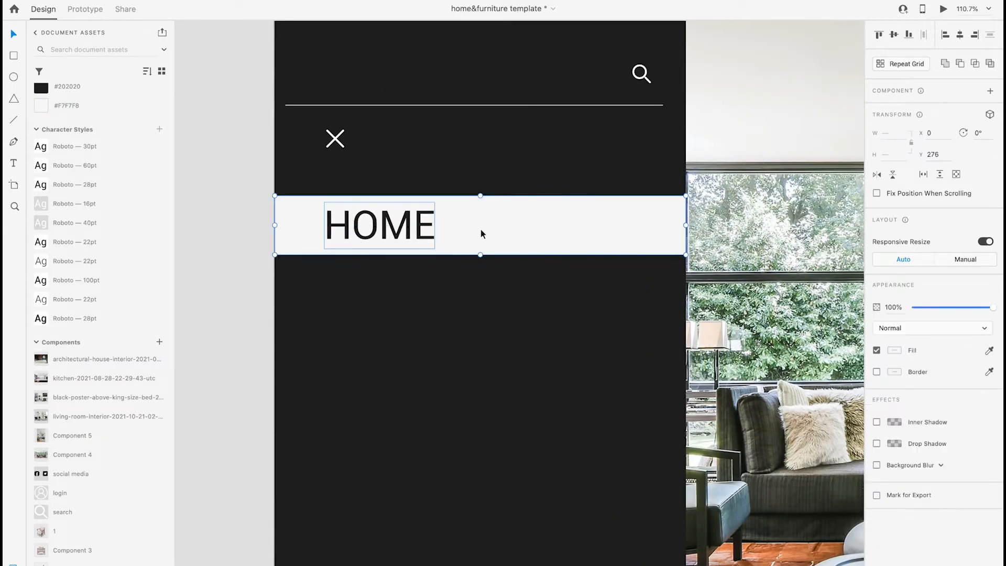
left_click(893, 35)
left_click(218, 189)
left_click(361, 227)
left_click(95, 147)
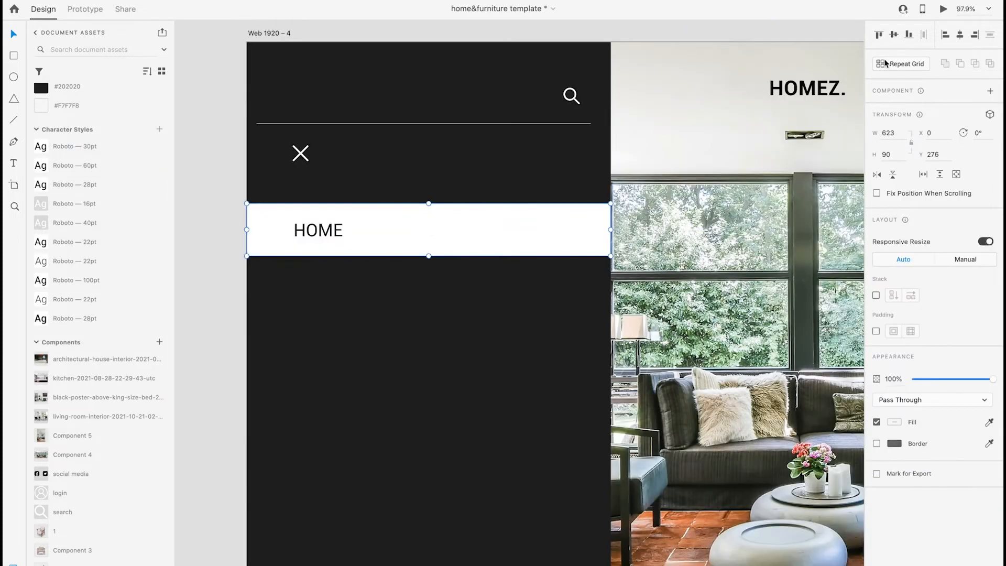
Repeat the HOME bar downwards into five rows with no gap between them using Repeat Grid, and ungroup the grid
left_click(885, 64)
left_click_drag(435, 256, 438, 518)
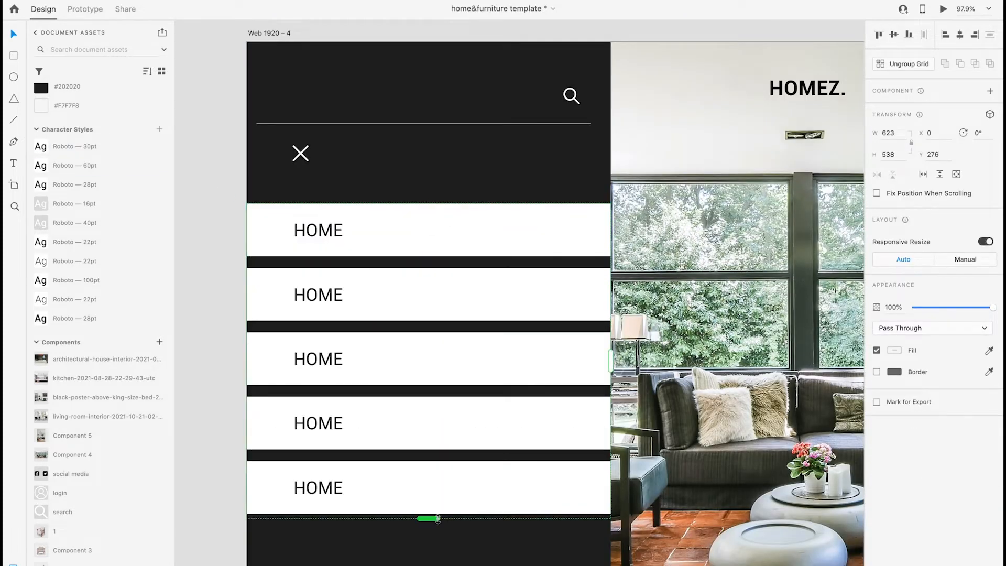
left_click_drag(363, 262, 362, 247)
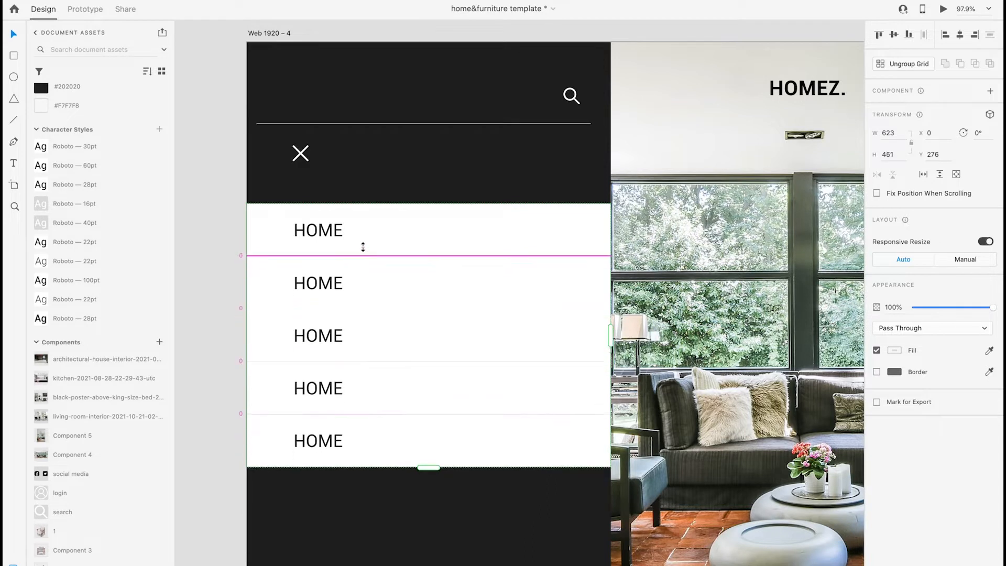
left_click(901, 68)
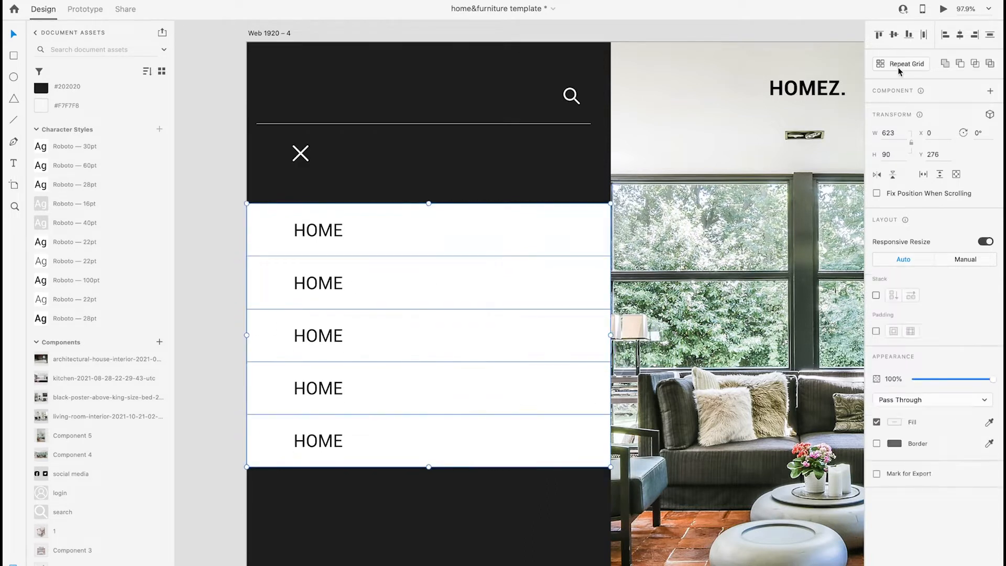
left_click(243, 246)
Change the fill of the four lower HOME labels to white
left_click(325, 284)
double_click(332, 286)
double_click(332, 286)
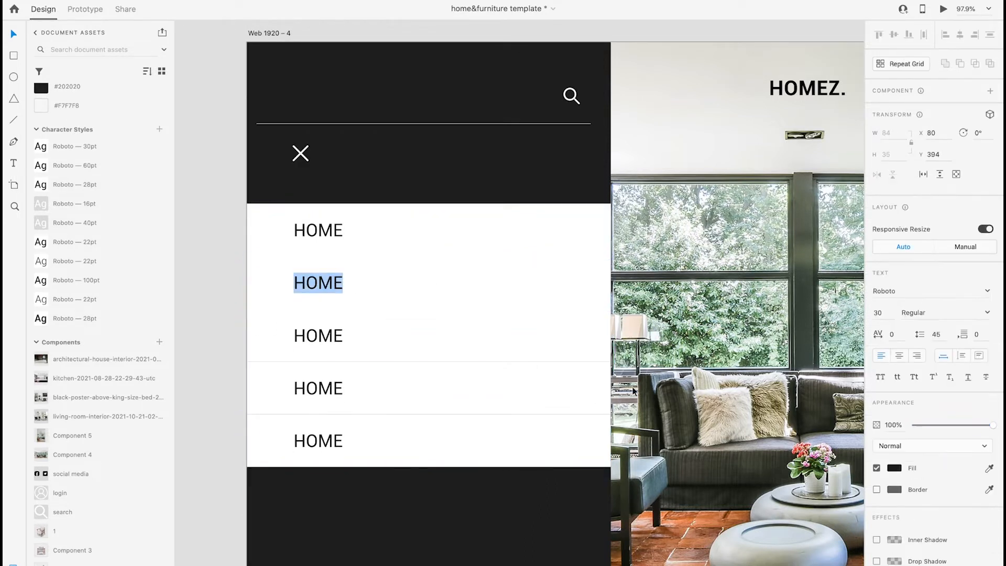
left_click(893, 467)
left_click_drag(775, 414, 738, 386)
double_click(326, 336)
double_click(326, 336)
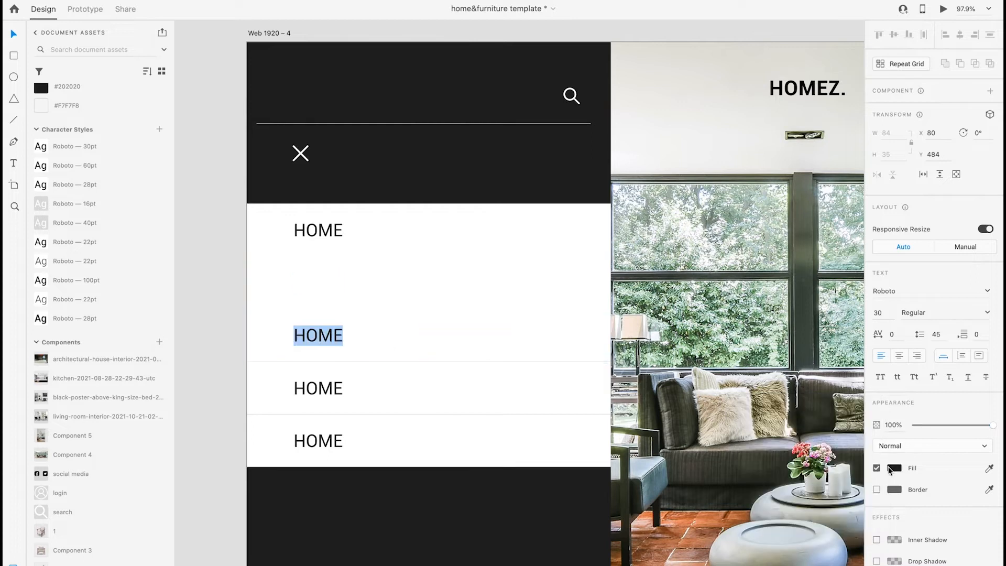
left_click(894, 467)
double_click(327, 393)
left_click(893, 467)
left_click_drag(775, 414, 738, 390)
double_click(323, 437)
left_click(894, 468)
Delete the light bars behind the four lower menu labels, leaving only the first row's bar
left_click(433, 425)
left_click(433, 426)
key("Delete")
left_click(431, 388)
left_click(431, 388)
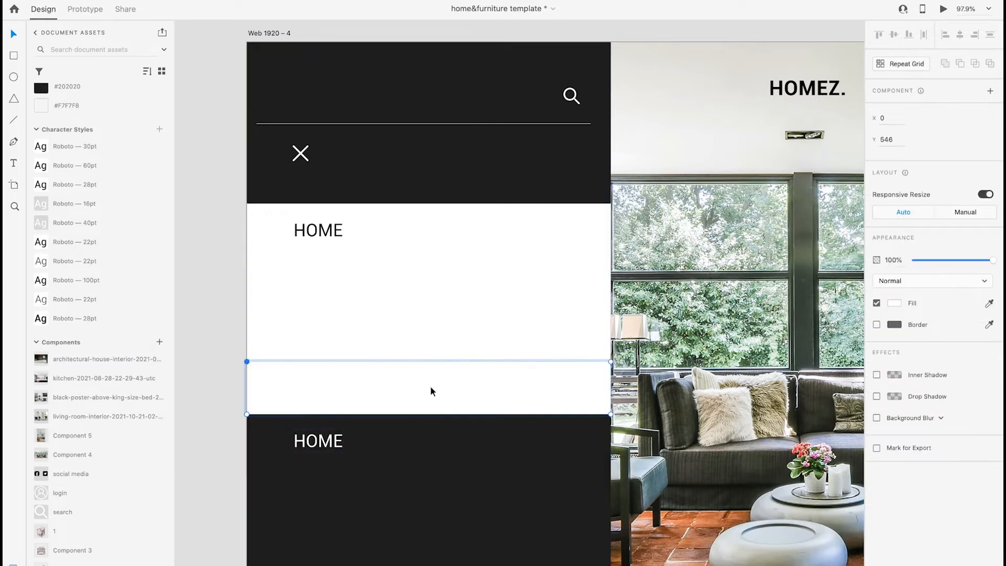
key("Delete")
left_click(426, 348)
left_click(427, 347)
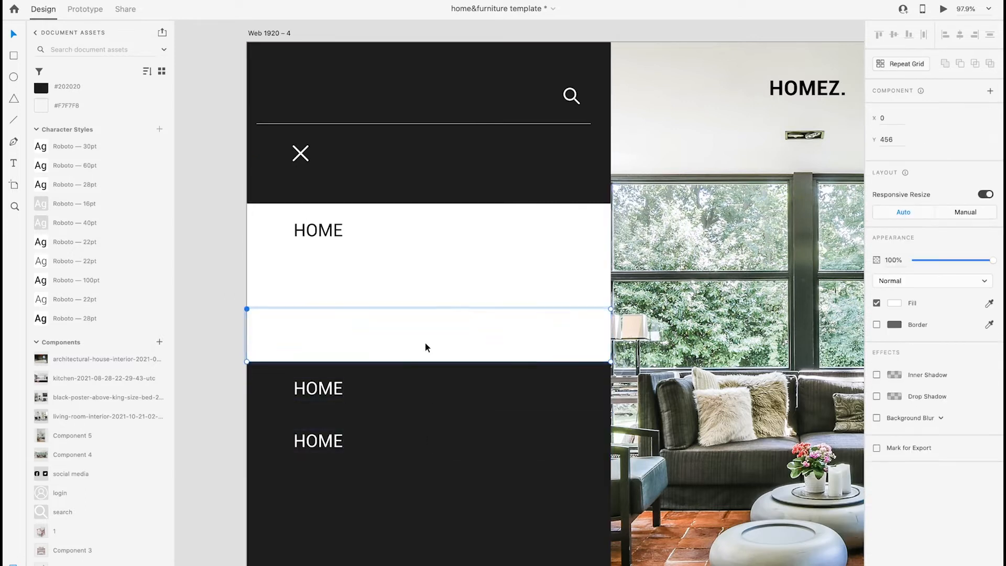
key("Delete")
left_click(418, 299)
key("Delete")
Rename the second and third menu labels to PRODUCTS and BRANDS
left_click(325, 297)
double_click(330, 297)
type("PRODUCTS")
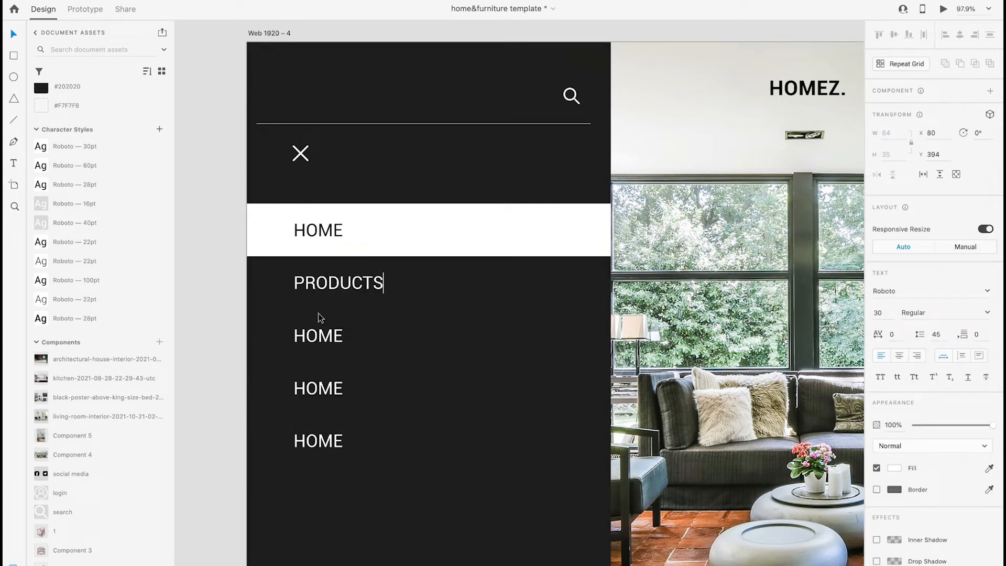
left_click(317, 338)
double_click(317, 338)
type("BRANDS")
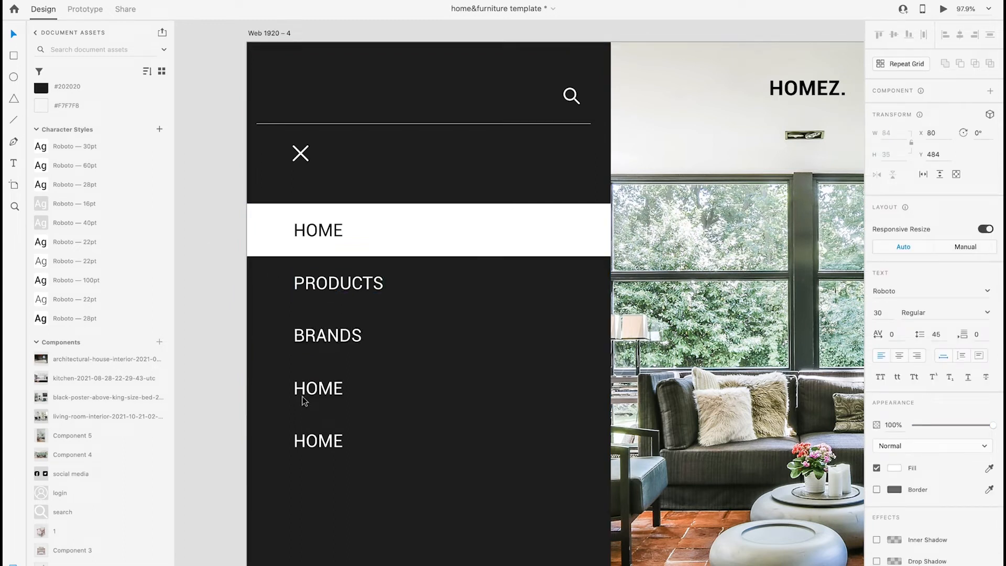
Rename the fourth and fifth menu labels to DESIGNERS and CONTACT
left_click(303, 396)
double_click(303, 396)
type("DESIGNERS")
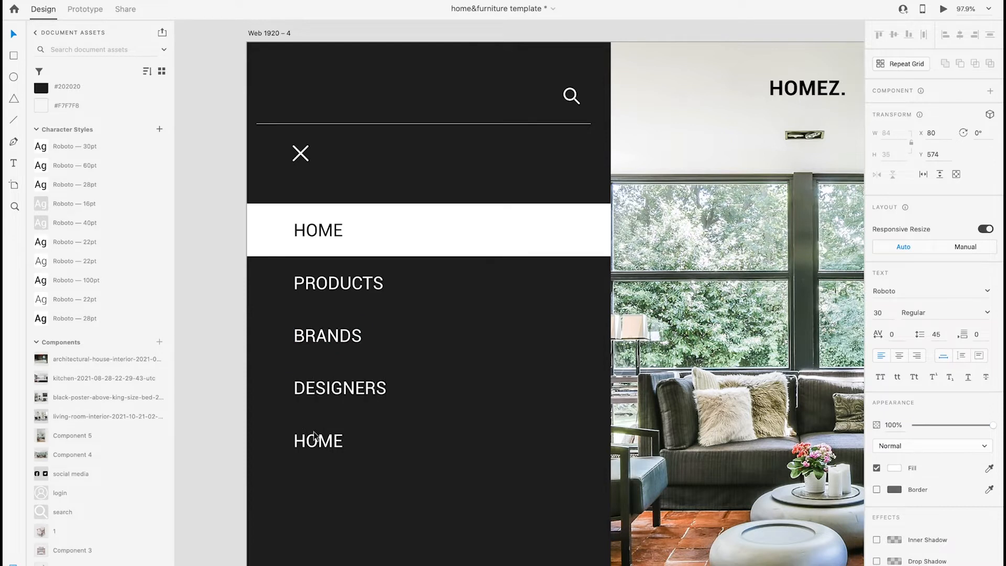
left_click(314, 436)
double_click(313, 435)
type("CONTACT")
left_click(198, 422)
Place the login icon component below CONTACT and align it with the left edge of the menu labels
scroll(256, 477, "down", 3)
left_click(223, 388)
left_click_drag(81, 496, 356, 310)
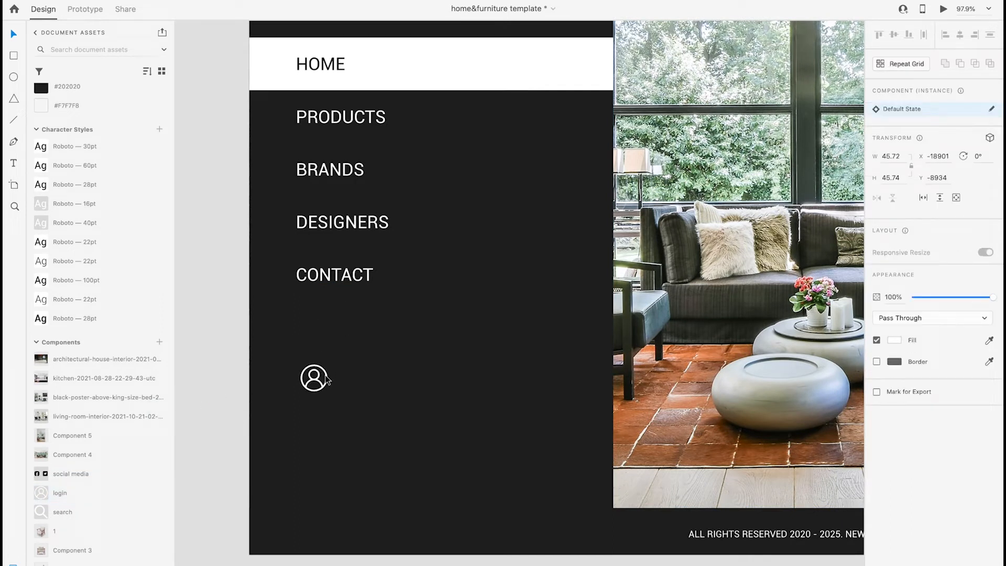
left_click(332, 280, "shift")
left_click(343, 226, "shift")
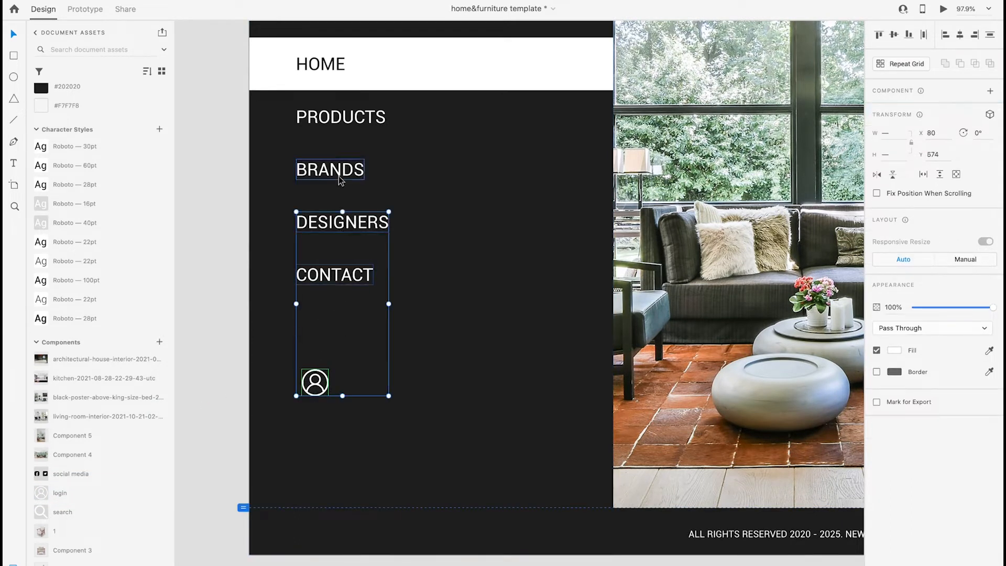
left_click(223, 283)
Duplicate the CONTACT label next to the login icon and change its text to SIGN IN
left_click(337, 273)
left_click_drag(338, 273, 392, 382)
double_click(391, 383)
type("SIGN IN")
scroll(308, 418, "down", 6)
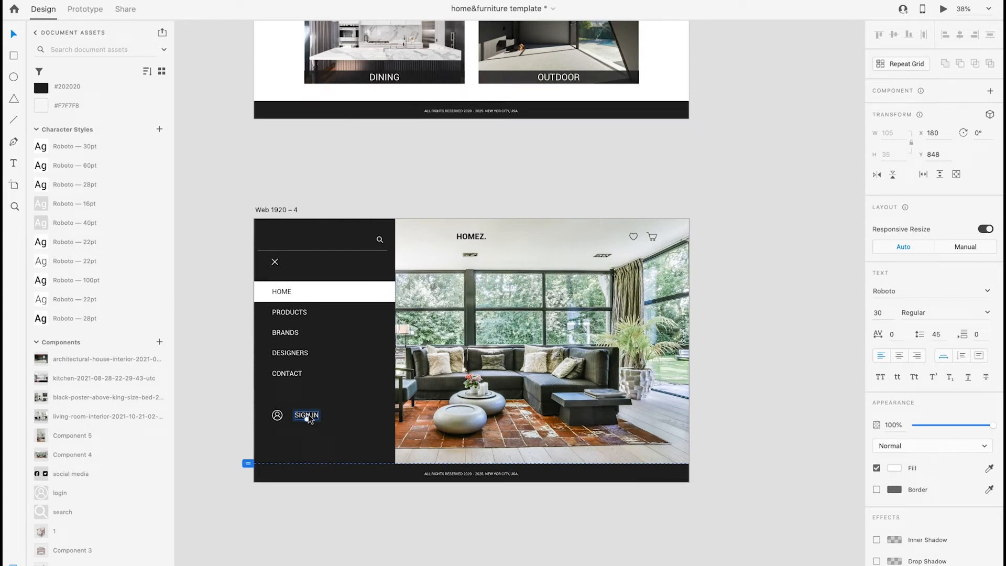
Duplicate the side menu artboard and place the copy in the empty space beside the original
scroll(309, 417, "down", 3)
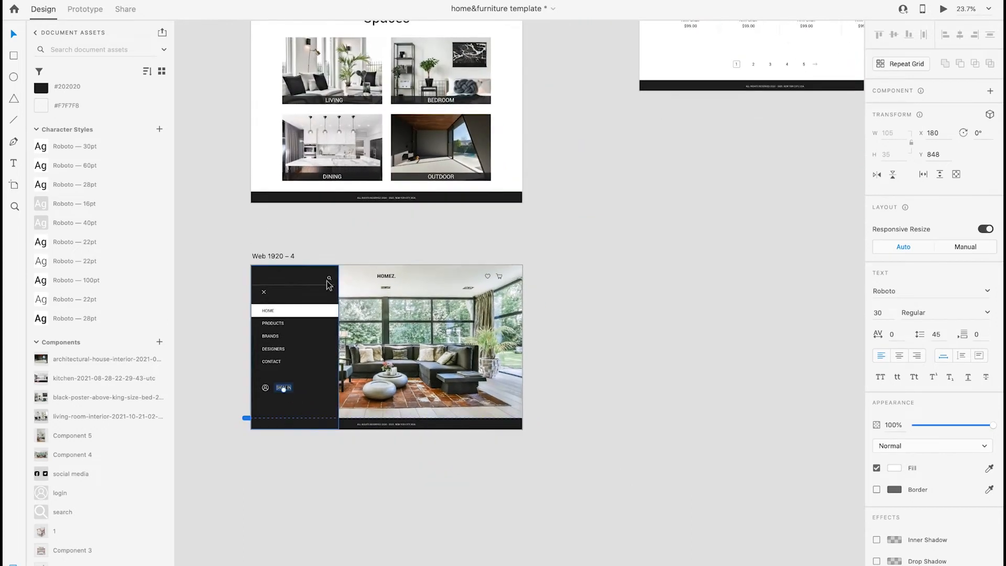
left_click_drag(283, 261, 668, 260)
scroll(668, 260, "right", 5)
scroll(667, 261, "right", 3)
Delete the dark side panel, its menu items and the background photo from the duplicated artboard, keeping header and footer
left_click(401, 266)
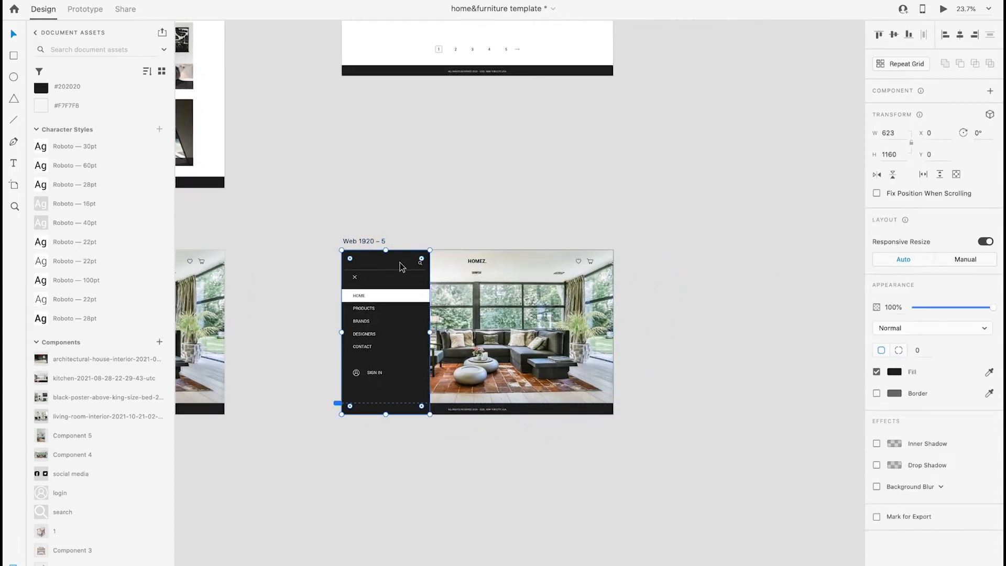
left_click(324, 335)
left_click_drag(321, 380, 429, 278)
key("Delete")
left_click(402, 263)
key("Delete")
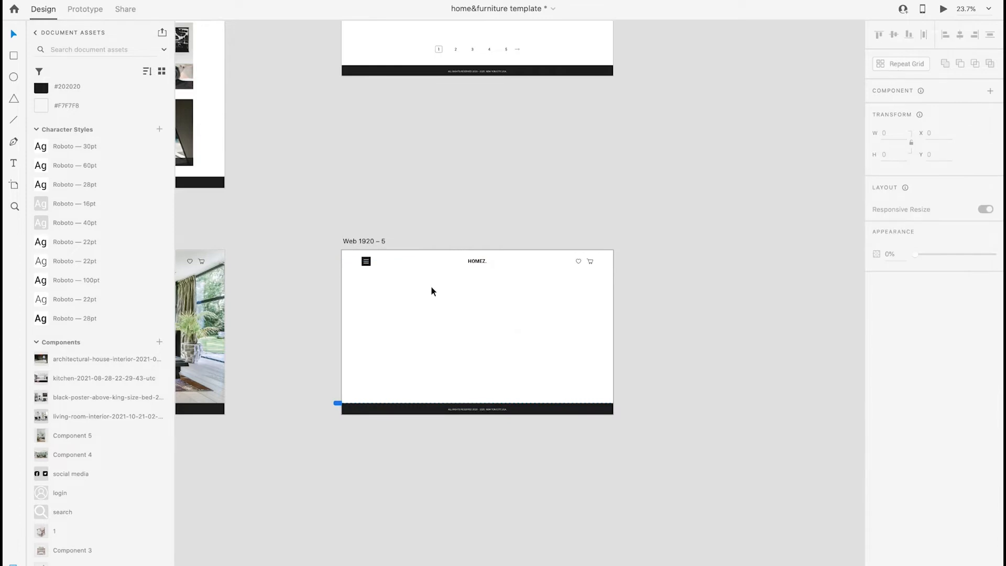
Place the Component 5 living-room photo on the artboard flush with its right edge
scroll(96, 464, "down", 3)
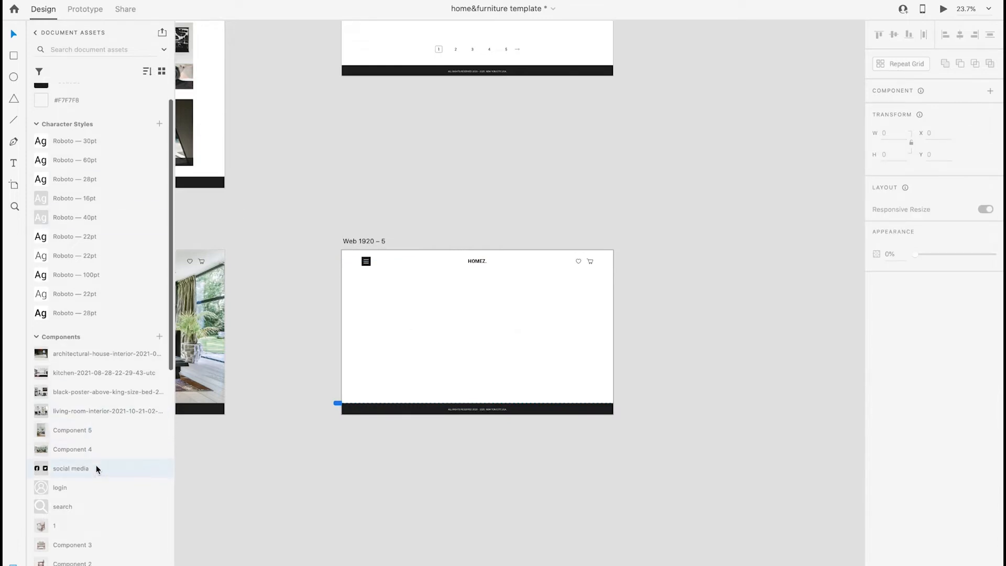
scroll(96, 464, "down", 4)
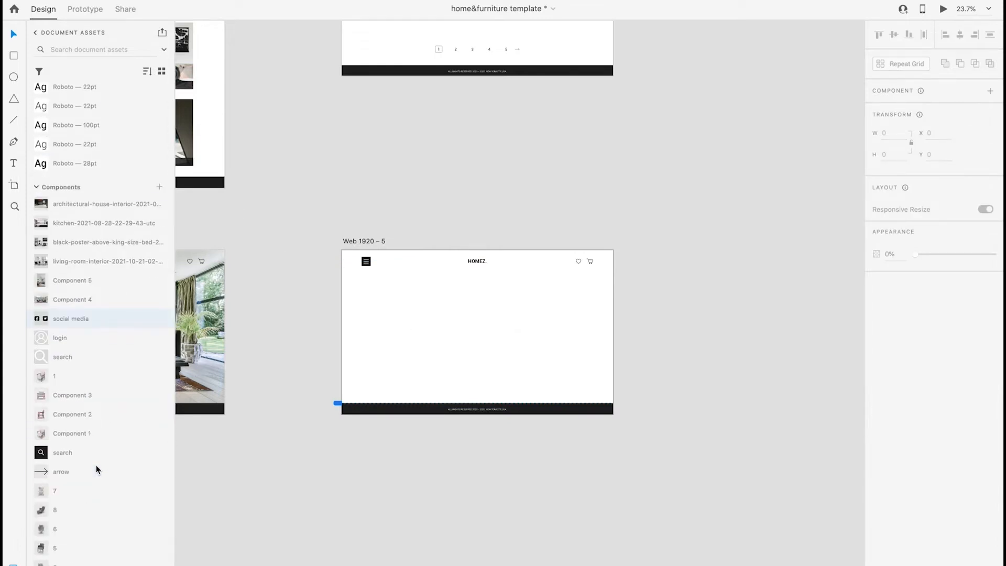
left_click_drag(84, 277, 538, 311)
right_click(566, 350)
left_click(602, 565)
left_click(690, 397)
left_click_drag(592, 348, 592, 314)
left_click(661, 331)
Send the living-room photo behind the header icons and footer, and delete the HOMEZ. logo
right_click(513, 347)
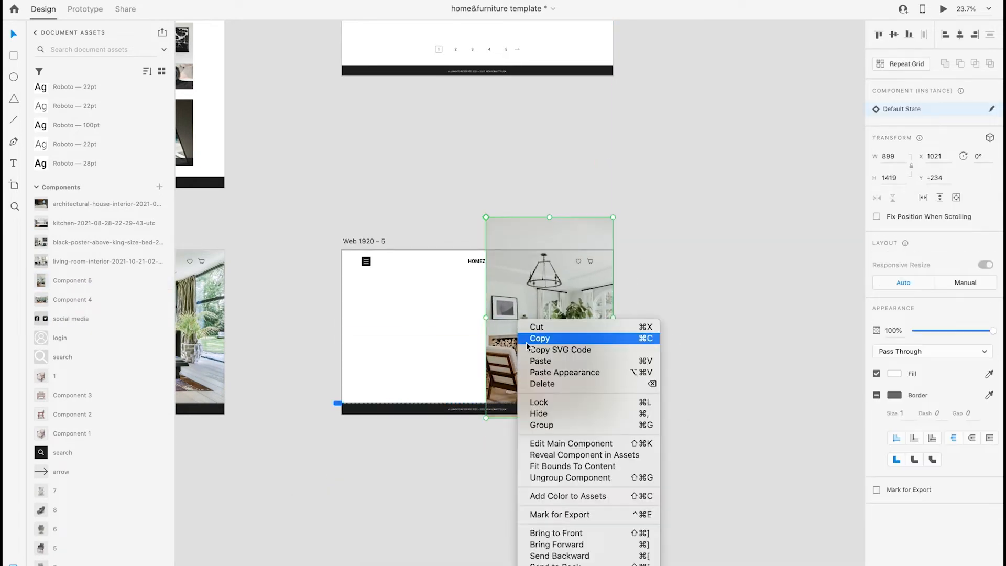
left_click(550, 552)
left_click(462, 448)
left_click(475, 262)
key("Delete")
Add a "Login" heading in the Roboto 60pt character style near the top of the white area
scroll(476, 263, "up", 5)
scroll(475, 263, "down", 1)
scroll(476, 263, "left", 1)
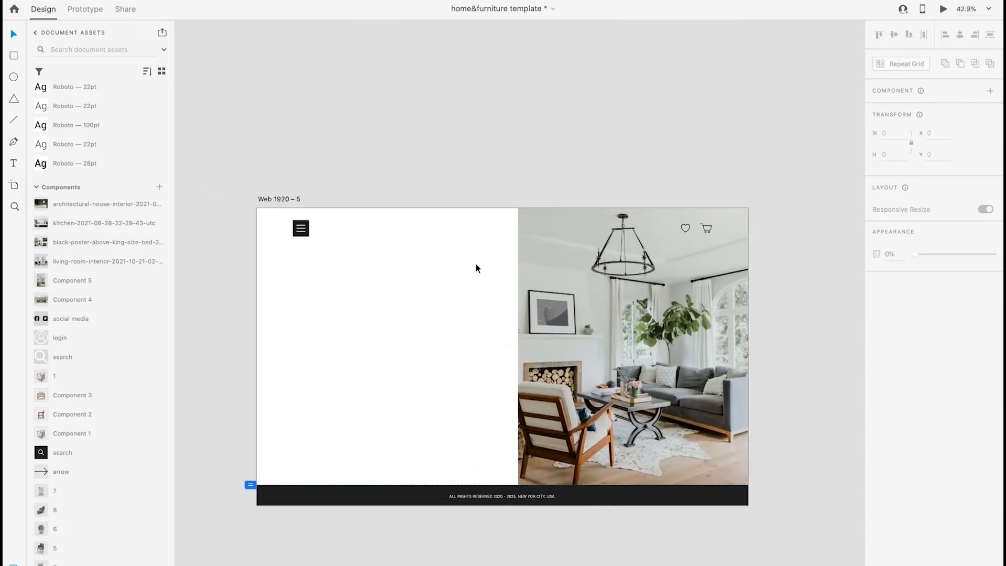
scroll(86, 230, "up", 4)
left_click(14, 164)
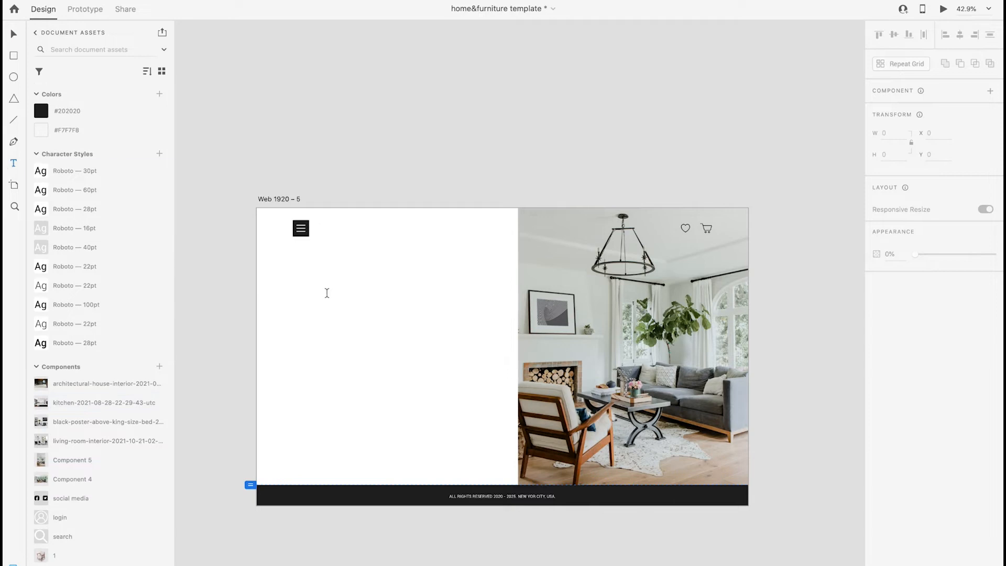
left_click(356, 299)
left_click(332, 125)
type("Login")
left_click(108, 187)
key("Escape")
left_click_drag(355, 118, 399, 268)
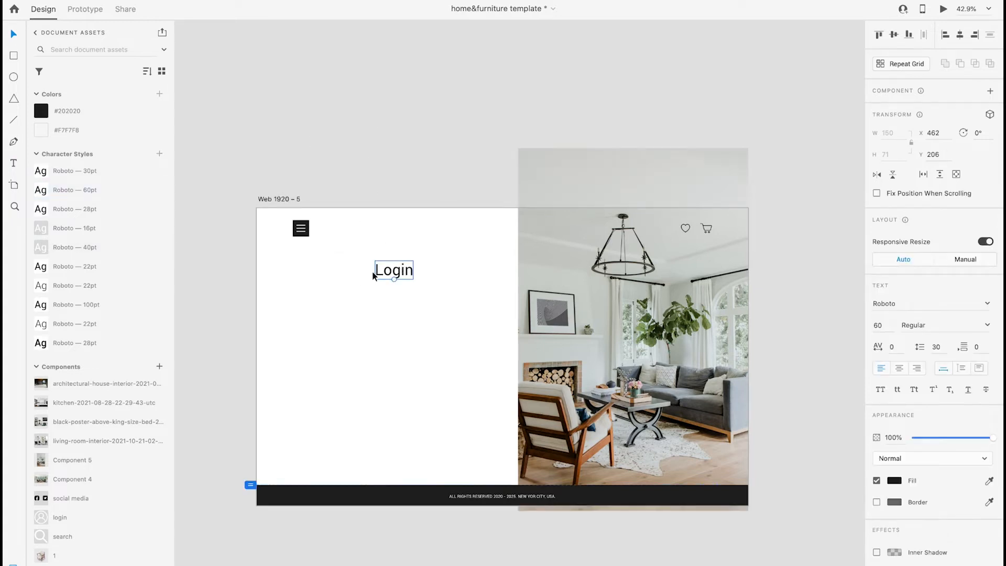
Add a text area about 747 px wide below Login reading "Welcome! Please fill username and password to sign in into your account."
left_click_drag(303, 288, 498, 330)
key("super+z")
left_click_drag(304, 292, 496, 340)
type("Welcome! Please")
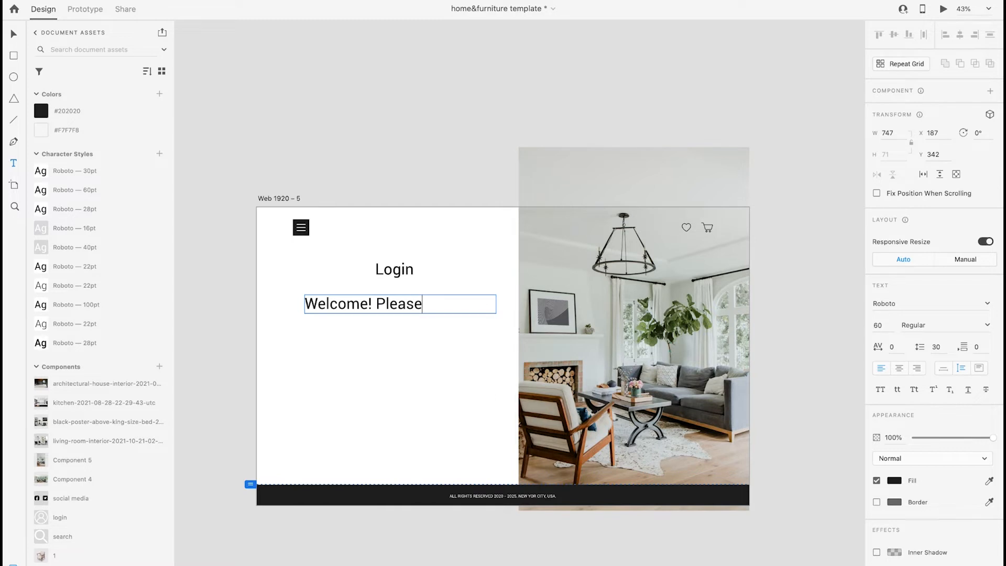
type(" fill usernam")
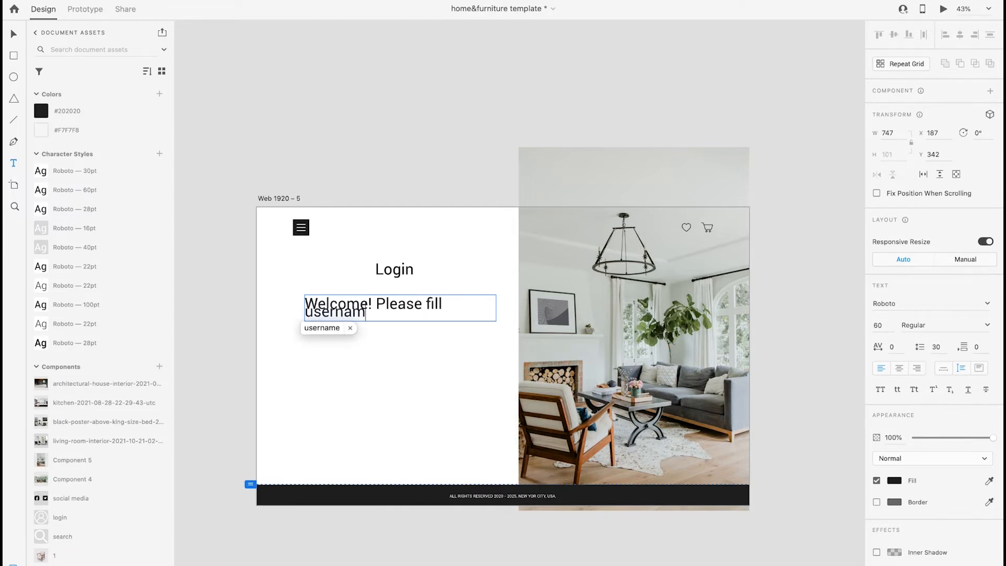
type("e and passwor")
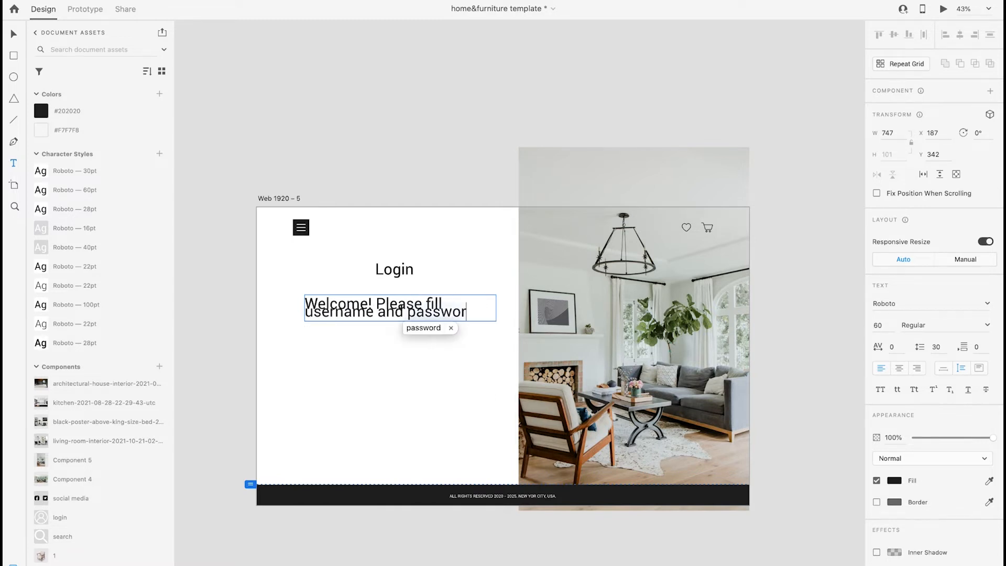
type("d to sign in into your account.")
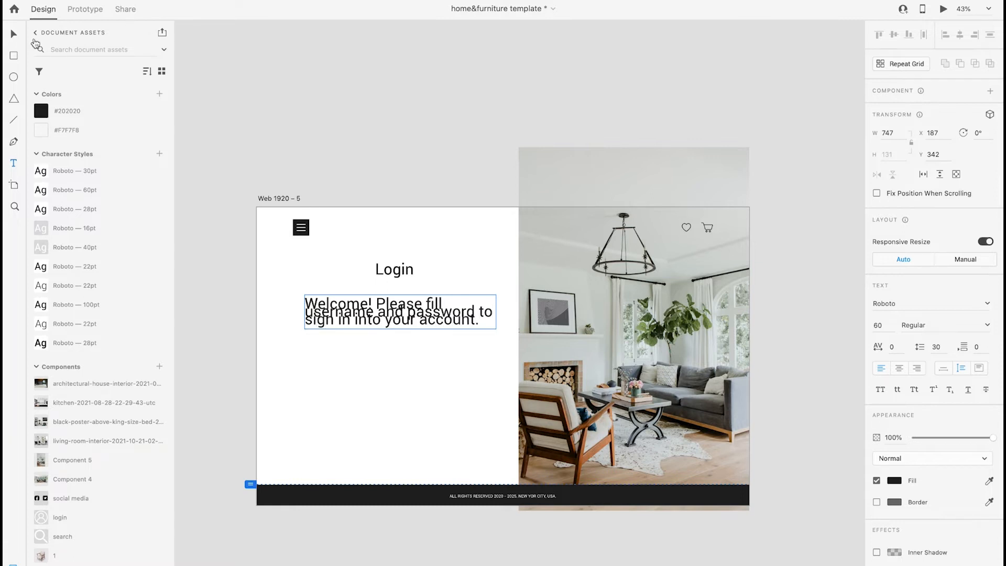
key("Escape")
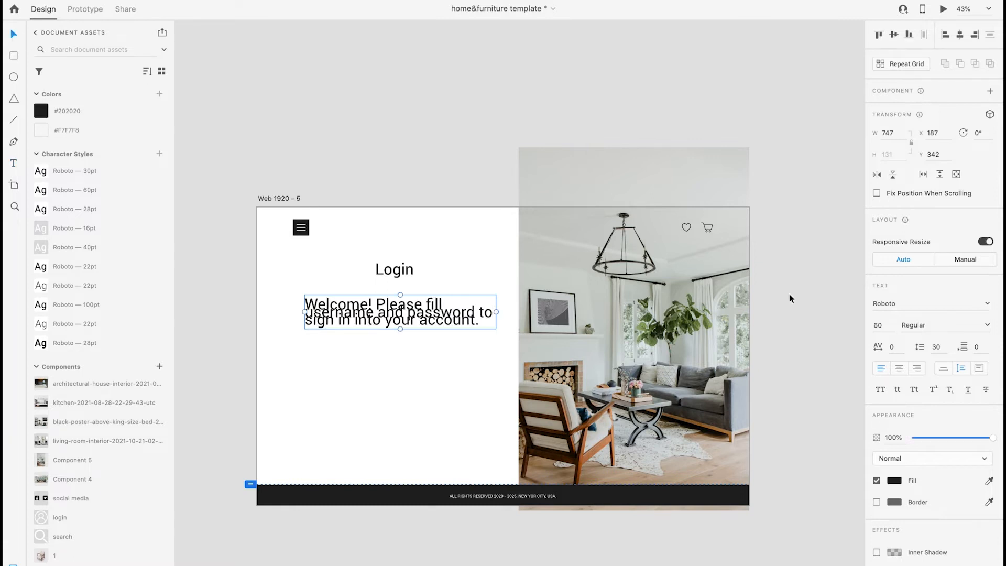
Apply the Roboto 28pt style to the welcome text, center it closer to the heading, and set line spacing to 40
left_click(139, 209)
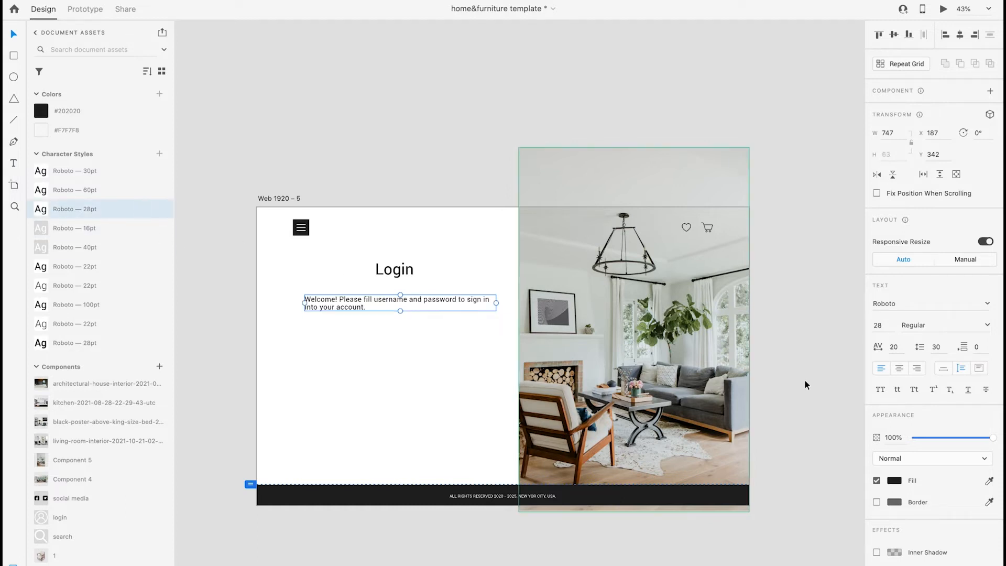
left_click_drag(391, 303, 388, 290)
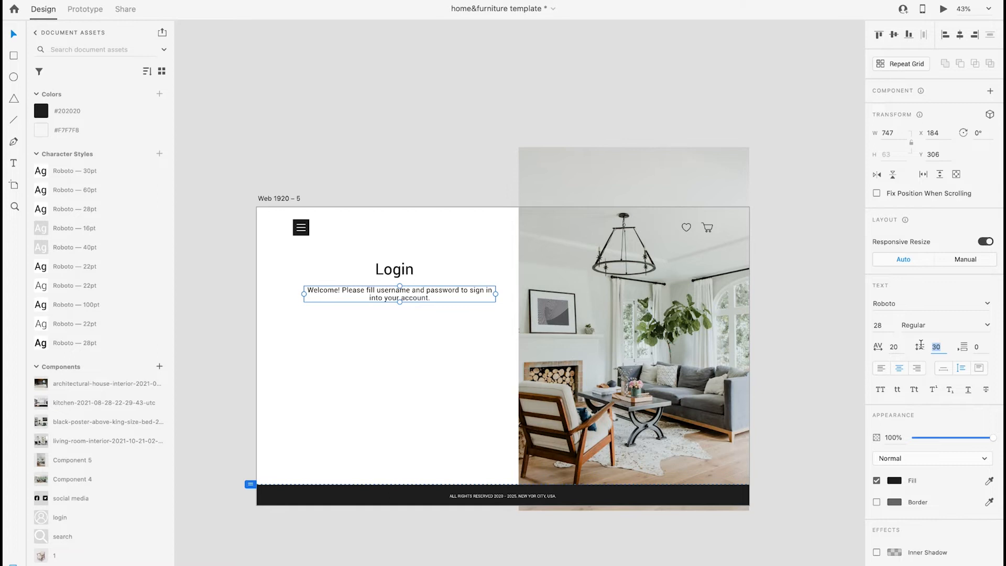
type("50")
key("Return")
type("40")
key("Return")
Narrow the welcome text area to about 605 px and position it under the Login heading
left_click_drag(435, 350, 370, 249)
left_click(487, 332)
left_click(493, 295)
left_click_drag(497, 295, 459, 301)
left_click_drag(434, 331, 374, 261)
left_click_drag(406, 300, 420, 291)
Draw an input field rectangle about 796 by 83 px below the welcome text, filled with #F7F7F8 and without a border
scroll(410, 357, "up", 3)
key("r")
left_click_drag(269, 312, 567, 344)
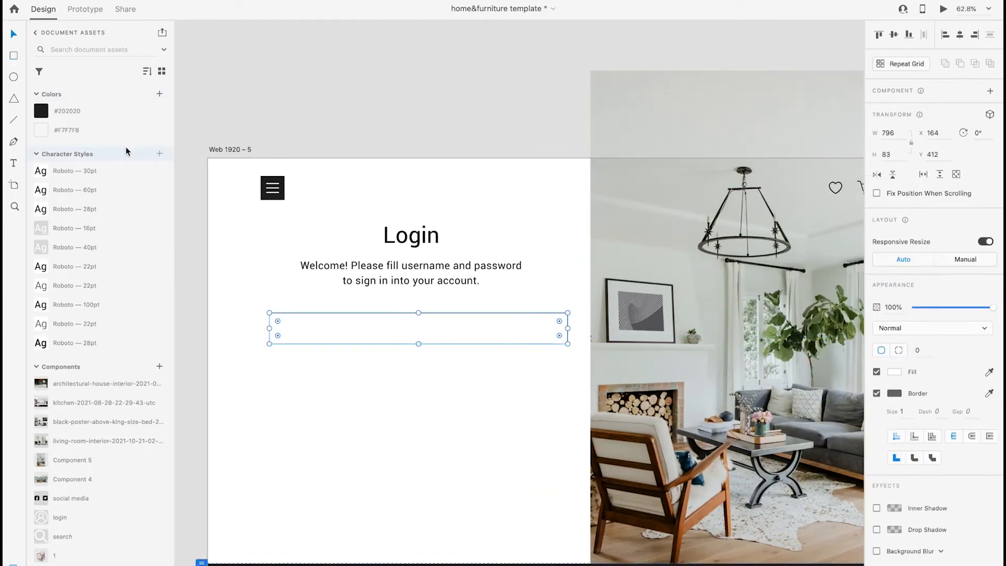
left_click(120, 130)
left_click(876, 394)
Align the Login heading, welcome text and input field on their horizontal centers
left_click_drag(455, 407, 398, 215)
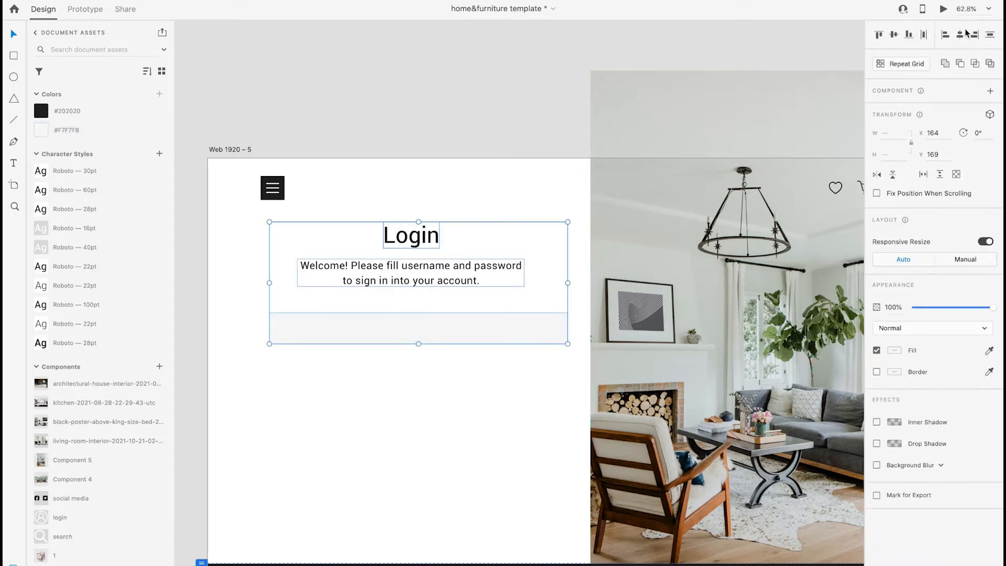
left_click(960, 35)
left_click(488, 390)
Add the placeholder text "Type your email" inside the input field near its left end
scroll(414, 318, "up", 3)
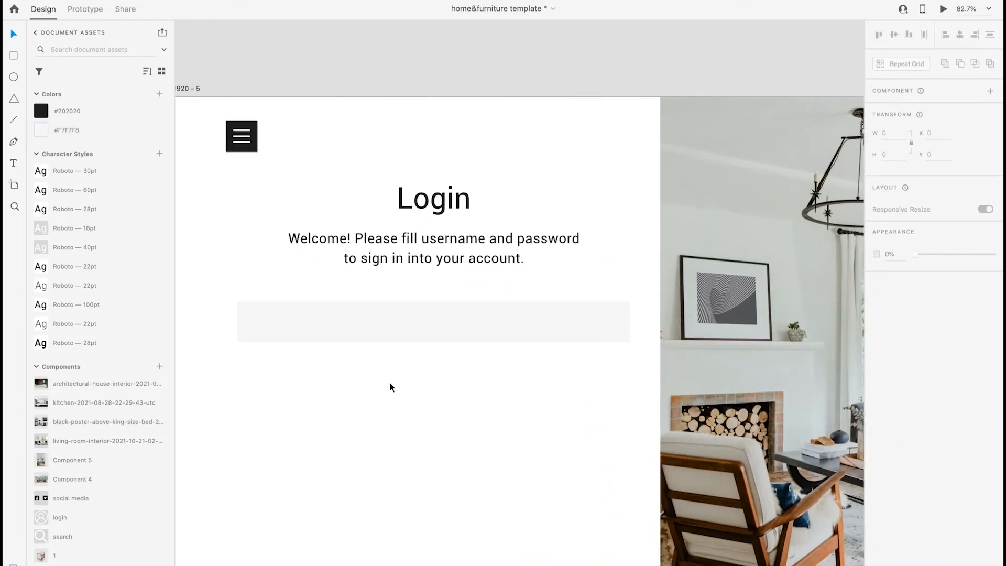
left_click(13, 163)
left_click(303, 325)
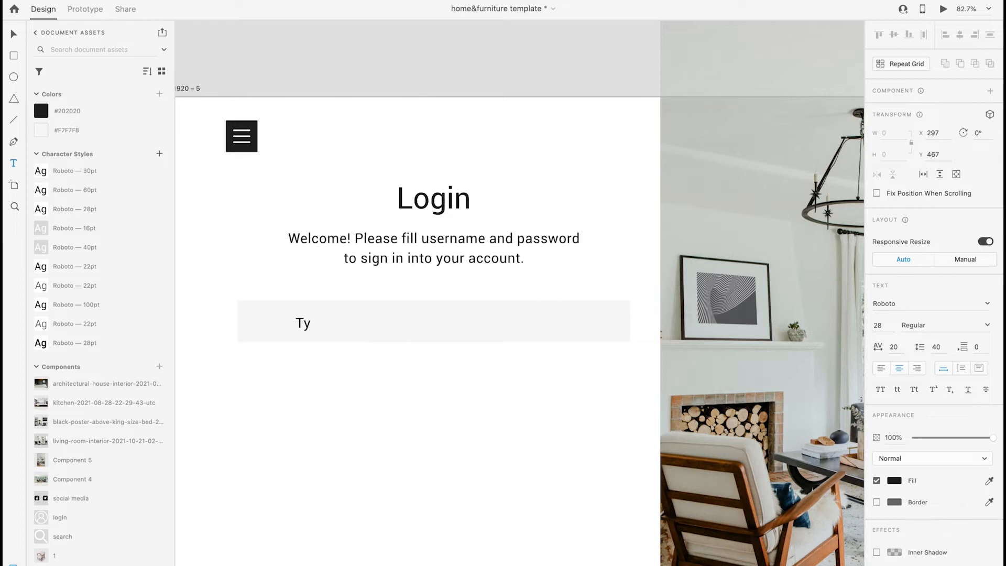
type("Type yp")
key("BackSpace")
type("our email")
key("Escape")
left_click_drag(302, 324, 308, 323)
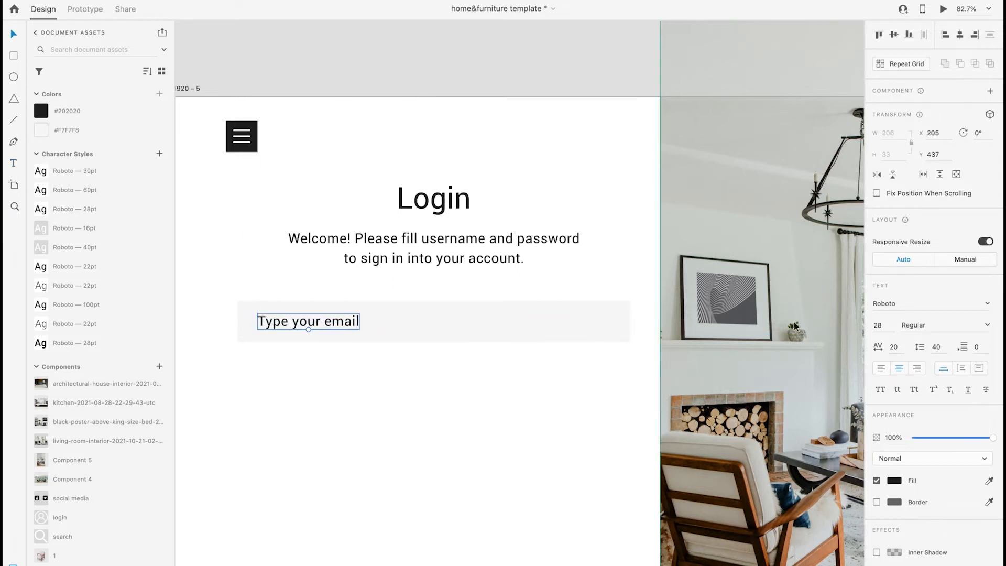
Apply the light Roboto 22pt character style to the email placeholder and reposition it within the field
left_click(112, 267)
left_click(107, 285)
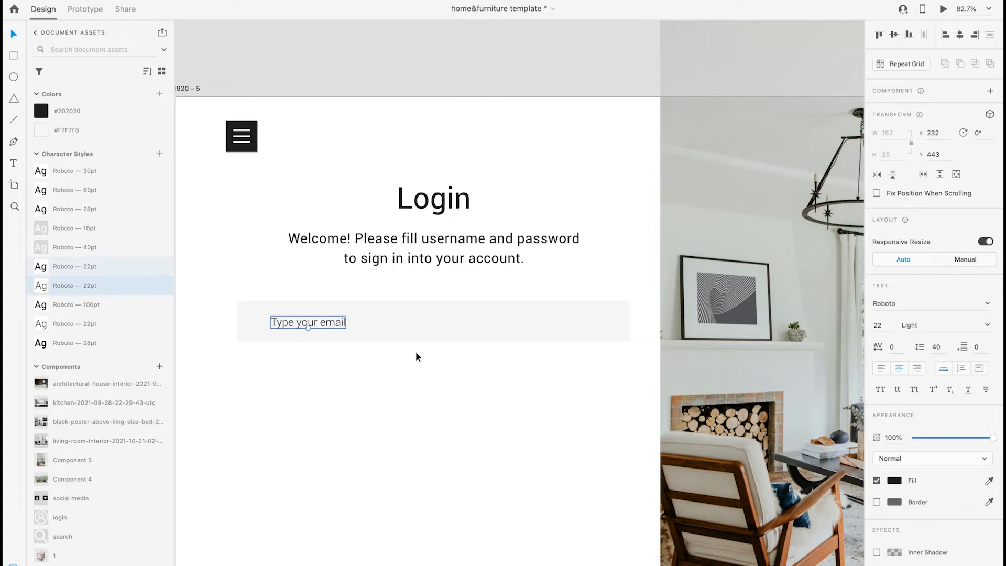
left_click_drag(294, 319, 302, 321)
Duplicate the email field with its placeholder directly below and change the copied text to "Type your password"
left_click_drag(406, 329, 405, 386)
double_click(325, 385)
type("password")
key("Escape")
Left-align the email and password placeholder texts and give both the same inset from the fields' left edge
left_click(317, 322)
left_click(880, 368)
left_click(321, 384, "shift")
left_click(945, 35)
key("shift+Right")
key("shift+Right")
left_click(432, 378)
Duplicate the password placeholder below the right end of its field and change the text to "Forgot password ?", right-aligned
left_click(340, 384)
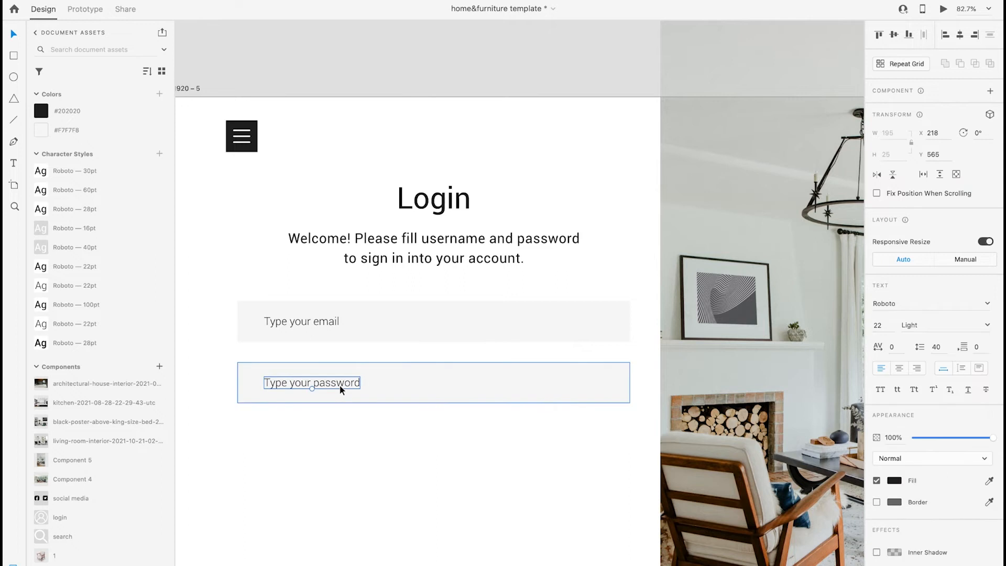
left_click_drag(356, 388, 504, 418)
double_click(611, 417)
type("Forgot password")
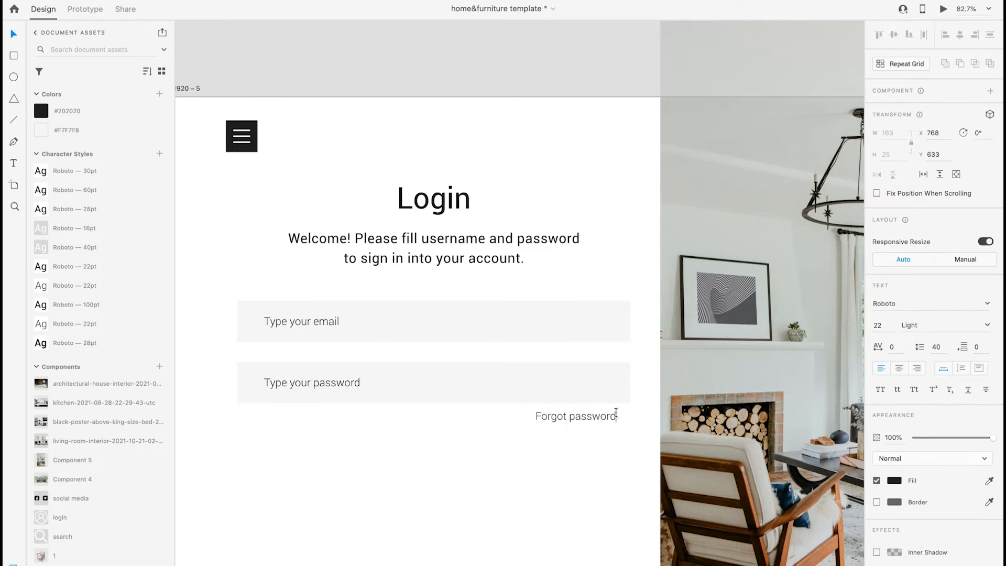
left_click(520, 500)
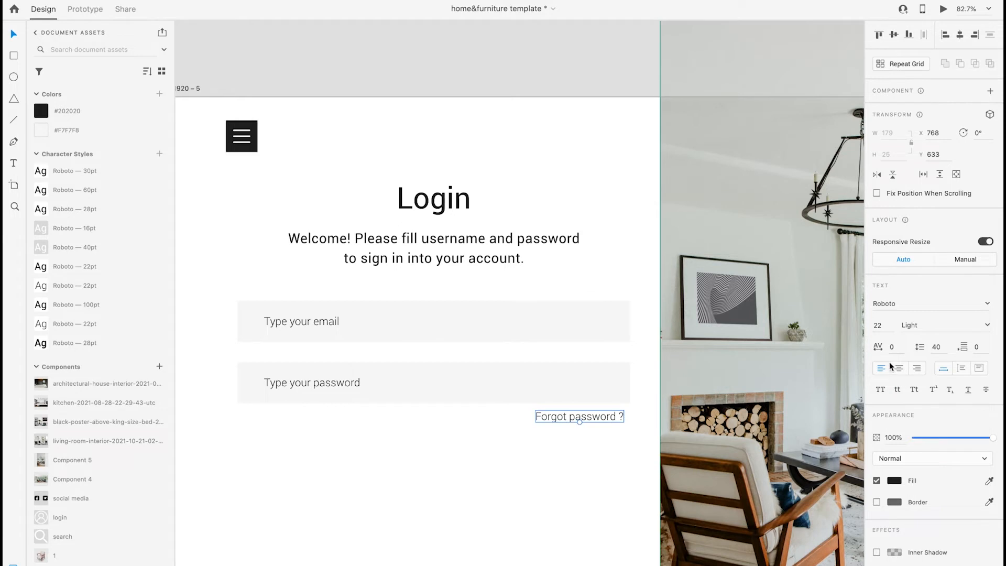
Set the "Forgot password ?" text to Light Italic and line it up with the field's right edge
left_click(980, 325)
left_click(913, 350)
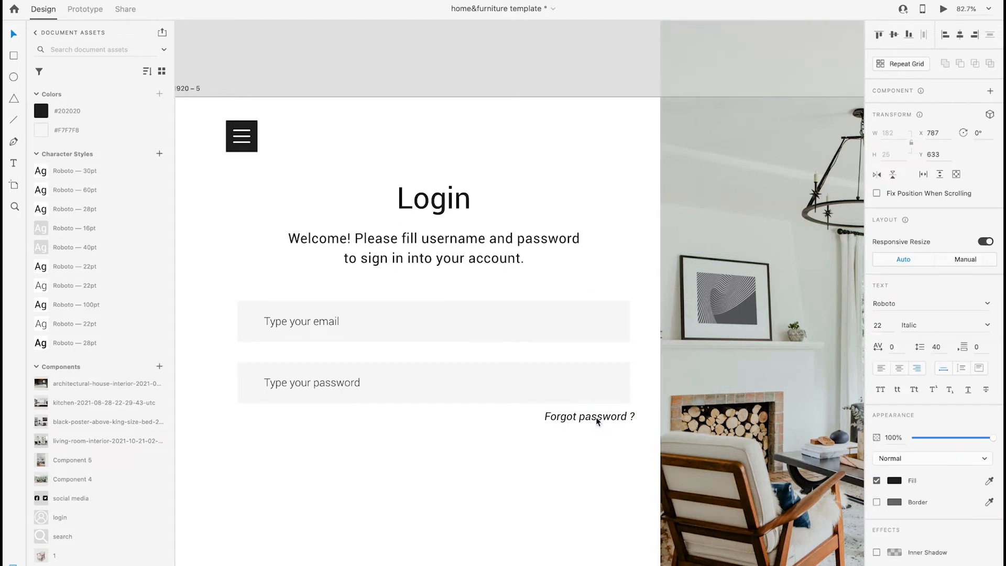
left_click(986, 326)
left_click(949, 393)
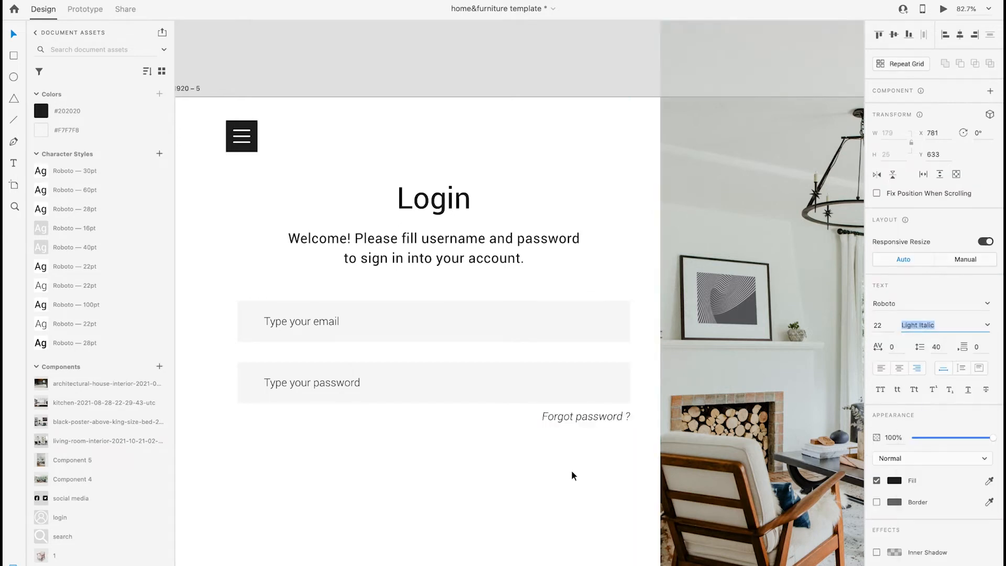
left_click(570, 470)
Duplicate the password field below "Forgot password ?" and change the copied text to "Login Now"
scroll(536, 476, "down", 3)
left_click(381, 298)
left_click_drag(390, 296, 436, 396)
double_click(335, 399)
double_click(368, 396)
type("Log")
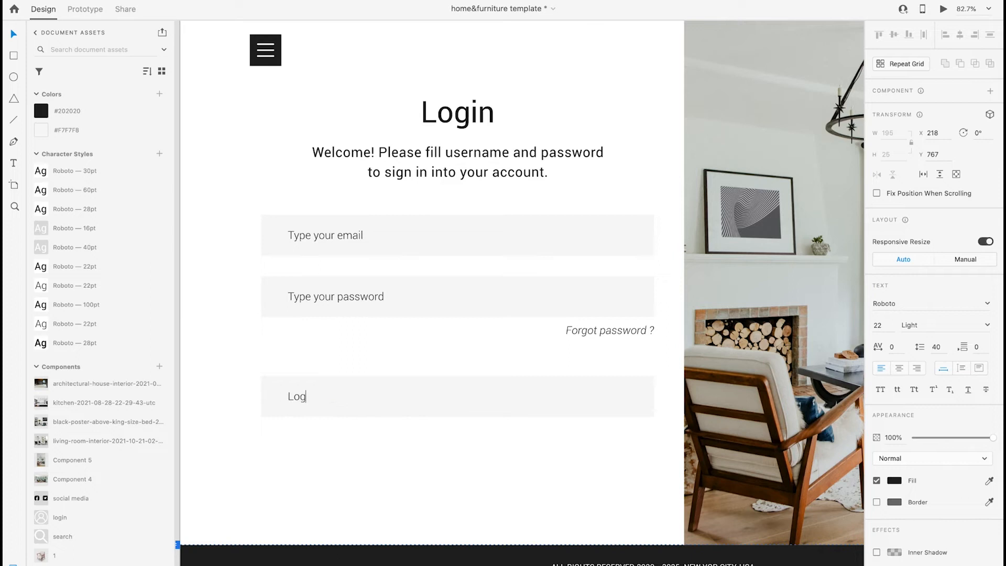
key("Escape")
Center the "Login Now" label in its box, apply the Roboto 28pt style and make the text white
left_click_drag(306, 396, 448, 395)
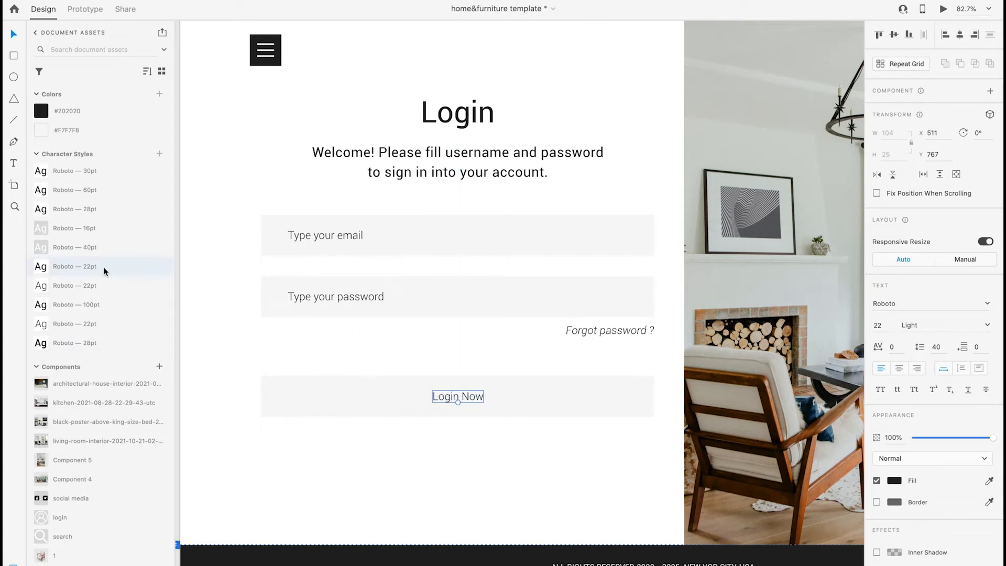
left_click(104, 209)
left_click(493, 402)
double_click(491, 402)
left_click(894, 479)
left_click_drag(761, 423, 719, 394)
key("Escape")
Fill the rectangle behind "Login Now" with #202020 and group it with its label
left_click(564, 383)
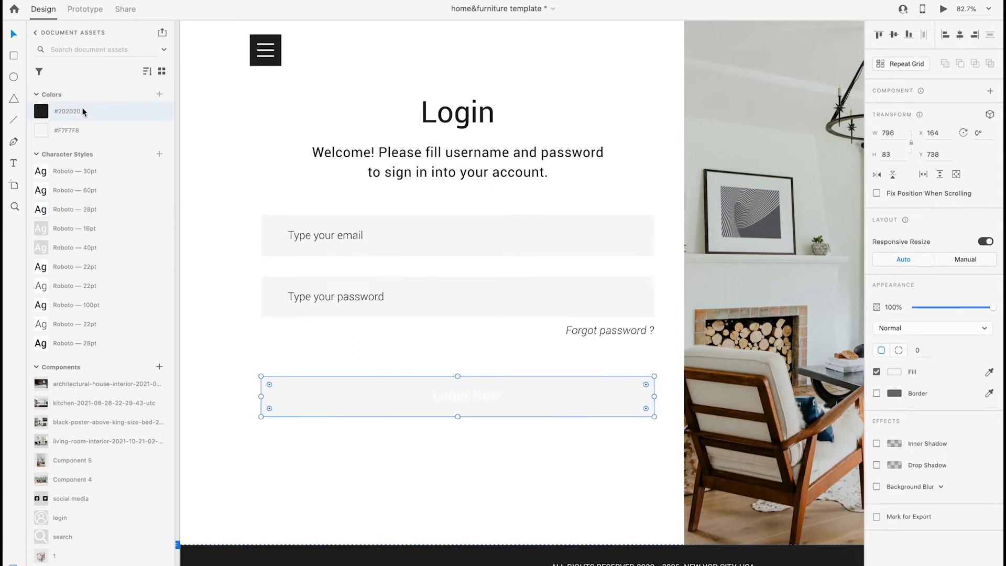
left_click(83, 112)
left_click(489, 403, "shift")
key("super+g")
left_click_drag(442, 89, 487, 398)
left_click(521, 445)
Move the "Login Now" button up, closer to the "Forgot password ?" text
key("super+0")
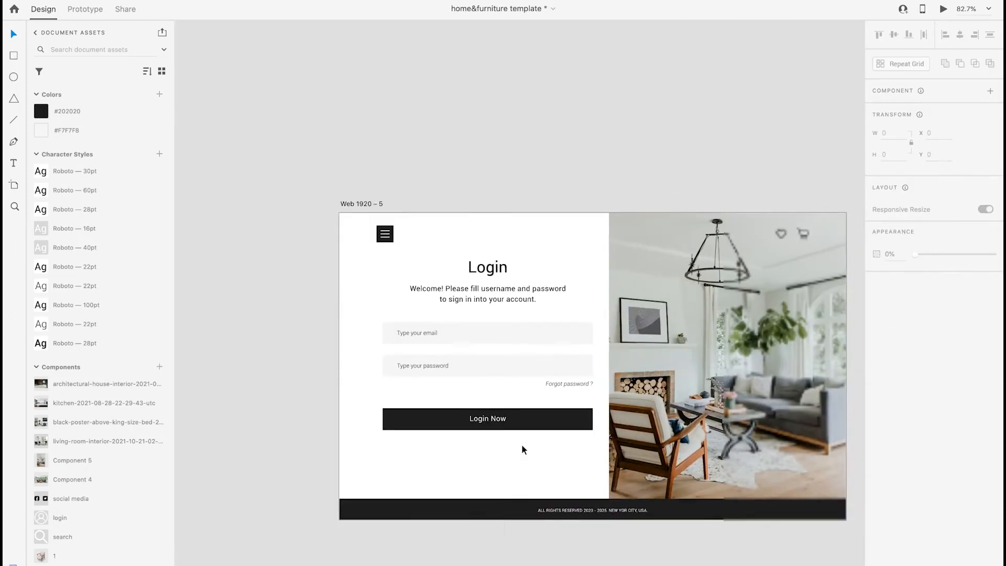
scroll(406, 452, "up", 5)
left_click(512, 394)
left_click(498, 444)
scroll(498, 443, "down", 1)
Draw a horizontal divider line as wide as the button below it and place the social media component underneath
key("l")
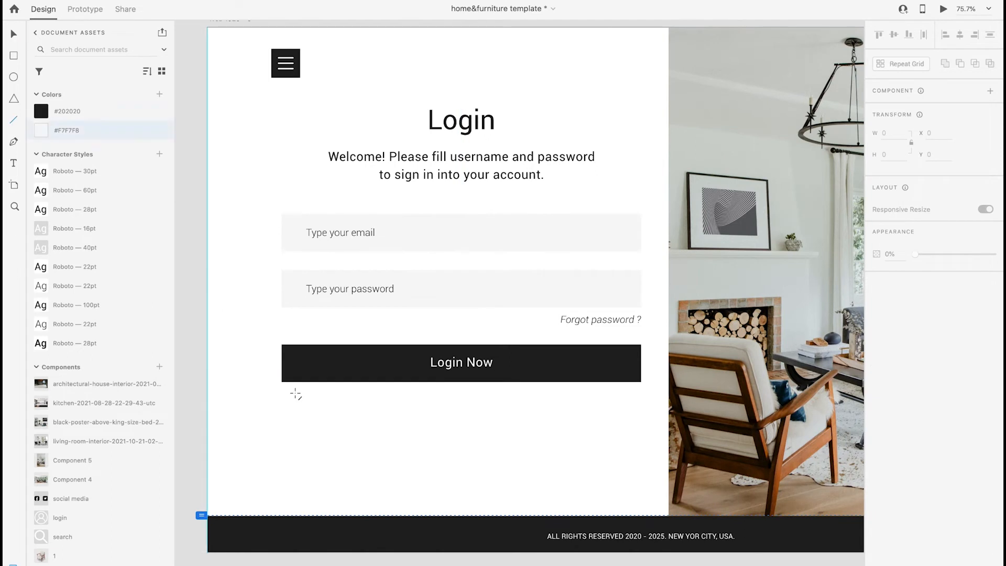
left_click_drag(283, 408, 641, 409)
left_click_drag(78, 498, 485, 456)
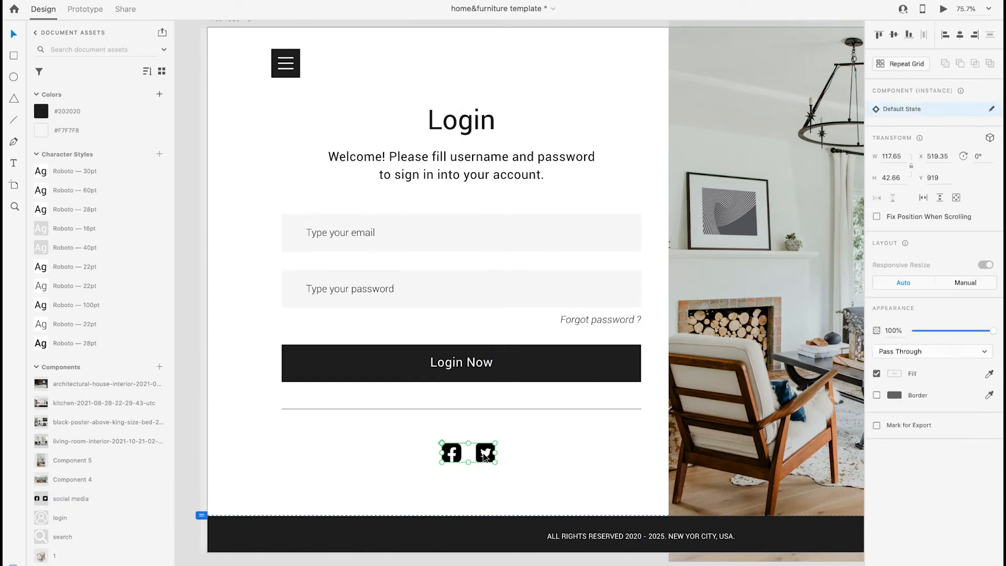
left_click(377, 292)
left_click_drag(377, 292, 495, 430)
key("Delete")
Duplicate the welcome paragraph between the divider line and the social icons, changing its text to "You can also login with"
left_click(449, 156)
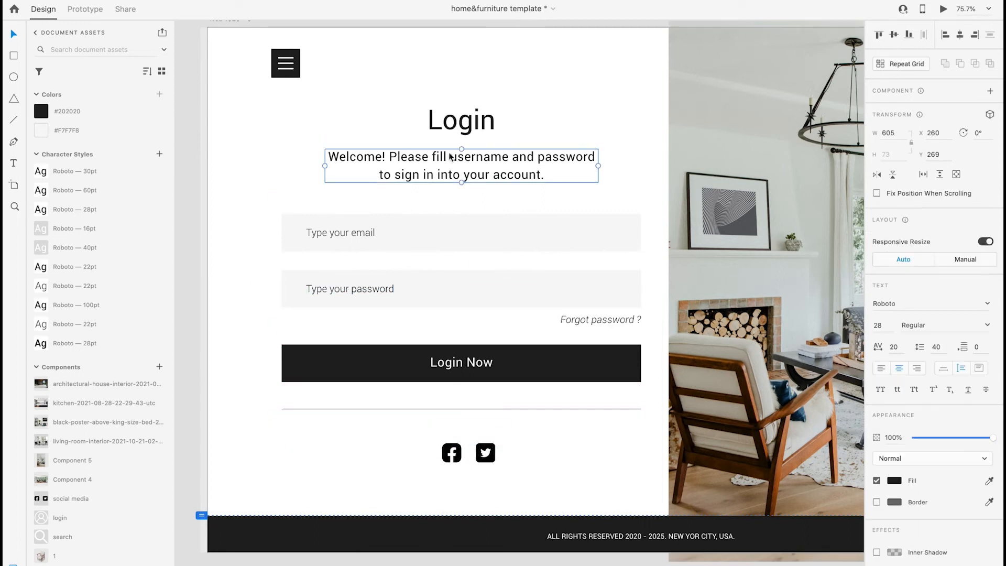
left_click_drag(443, 164, 445, 437)
double_click(445, 436)
type("Y")
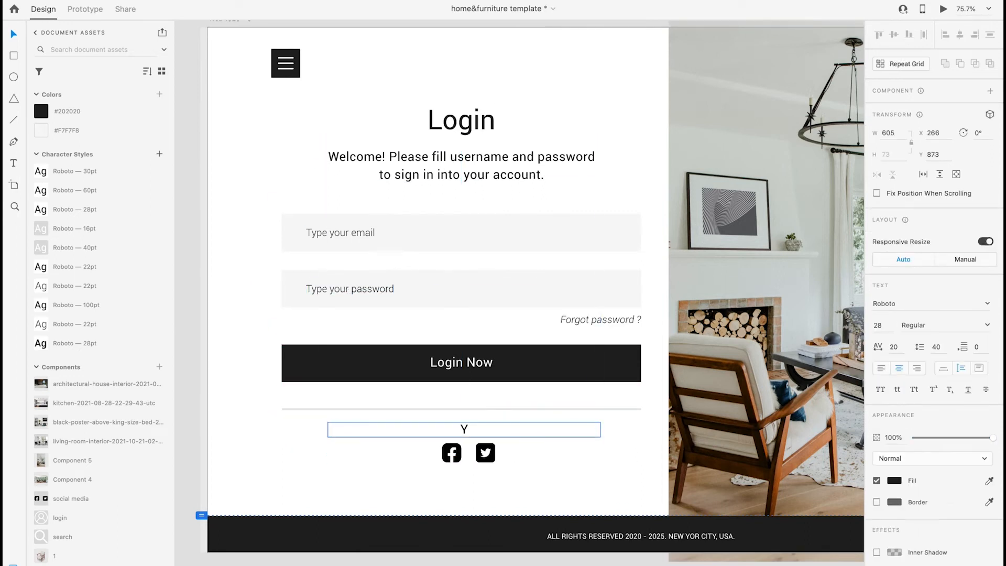
type("ou can also login with")
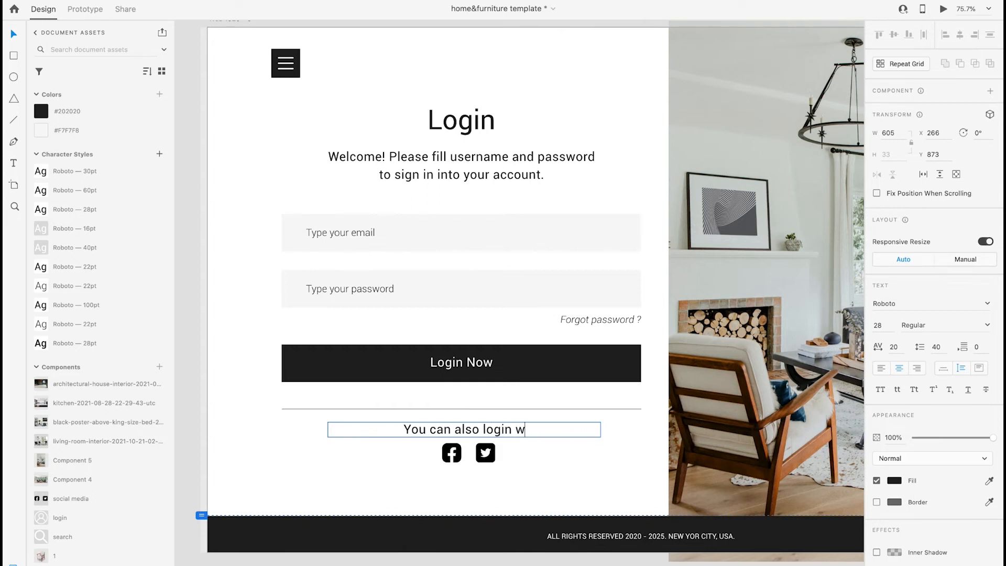
key("Escape")
left_click_drag(510, 435, 507, 431)
Center the login page's heading, texts, fields, button, divider and social icons on one vertical axis
left_click_drag(513, 485, 444, 115)
left_click(959, 34)
left_click(526, 492)
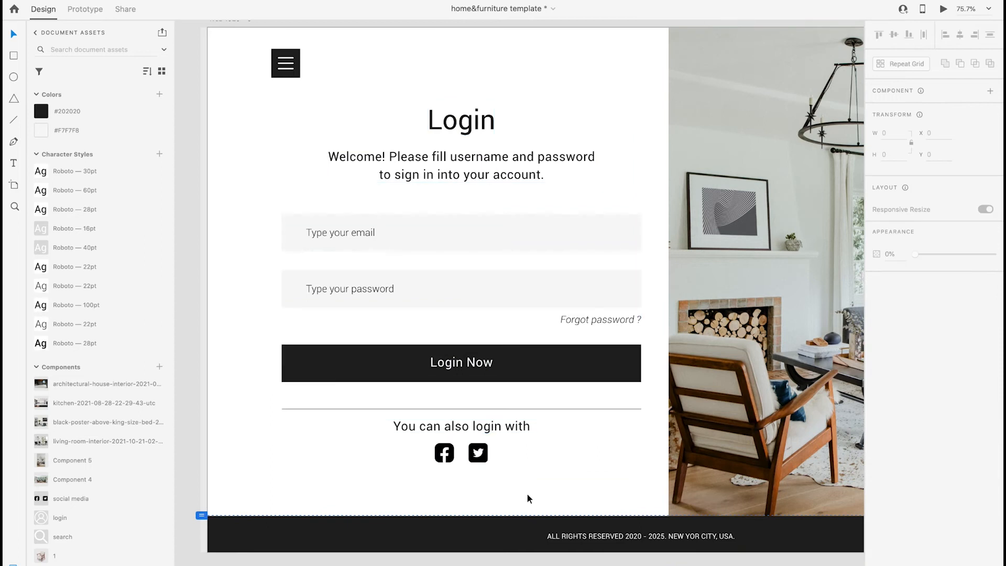
Duplicate the finished login artboard directly below the original
scroll(526, 497, "down", 5)
scroll(525, 500, "right", 2)
scroll(453, 422, "down", 2)
scroll(451, 424, "down", 1)
left_click_drag(300, 91, 309, 384)
scroll(308, 385, "down", 3)
scroll(308, 388, "down", 2)
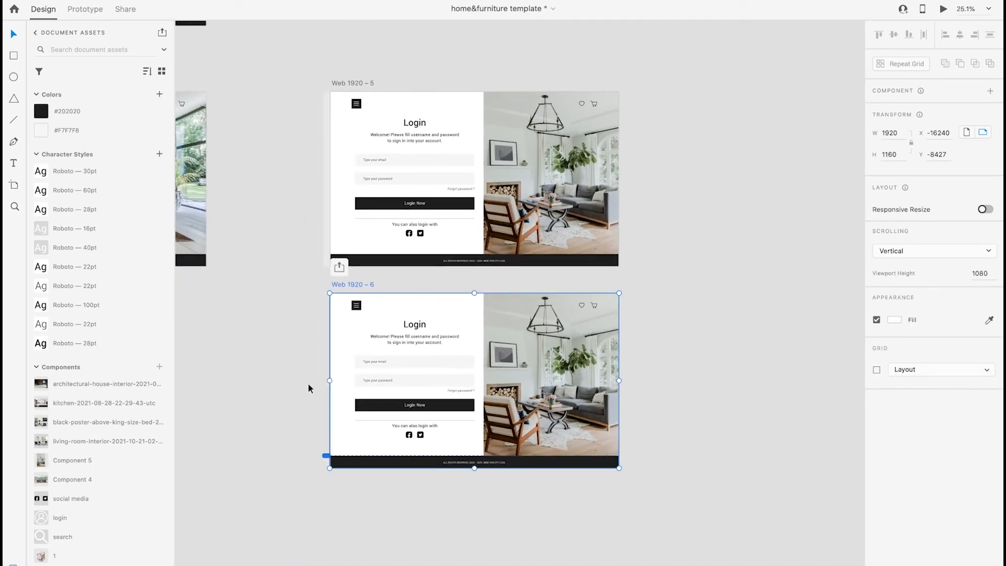
scroll(278, 461, "up", 5)
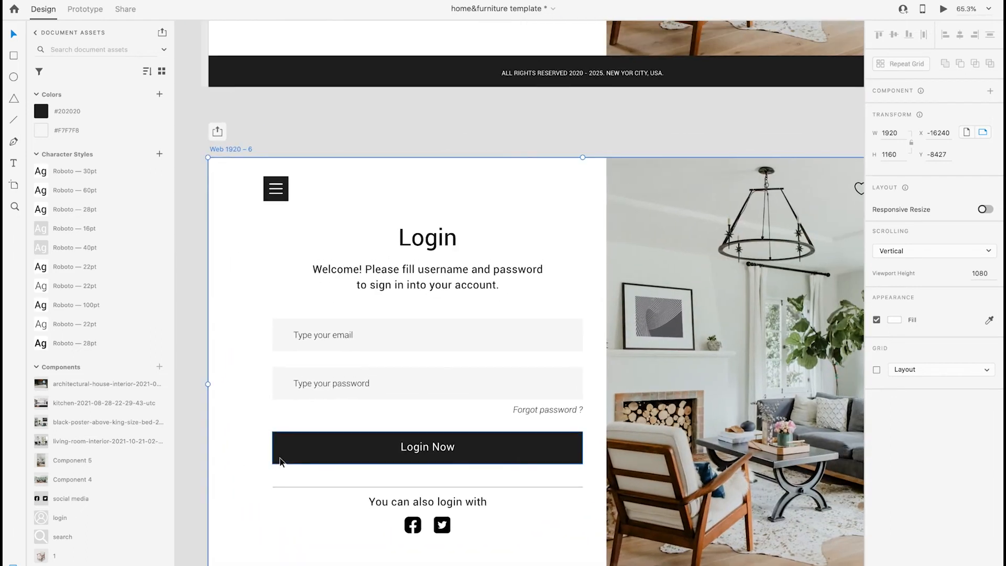
Add a "Sign Up" text on the original login artboard, level with the menu icon and right-aligned with the form fields
left_click(409, 237)
scroll(546, 211, "down", 2)
scroll(546, 211, "up", 5)
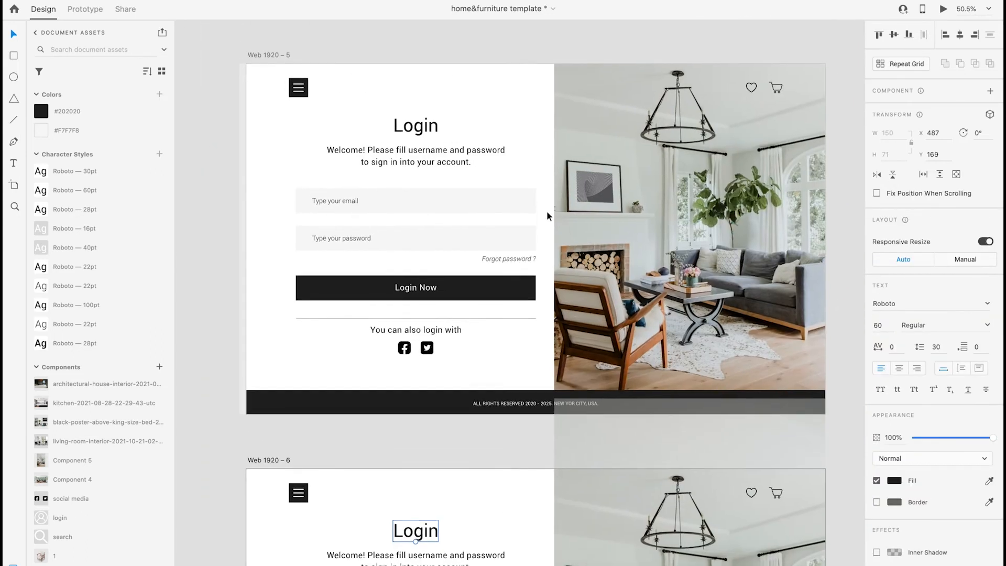
left_click(460, 169)
left_click(465, 98)
scroll(465, 98, "up", 1)
left_click(13, 167)
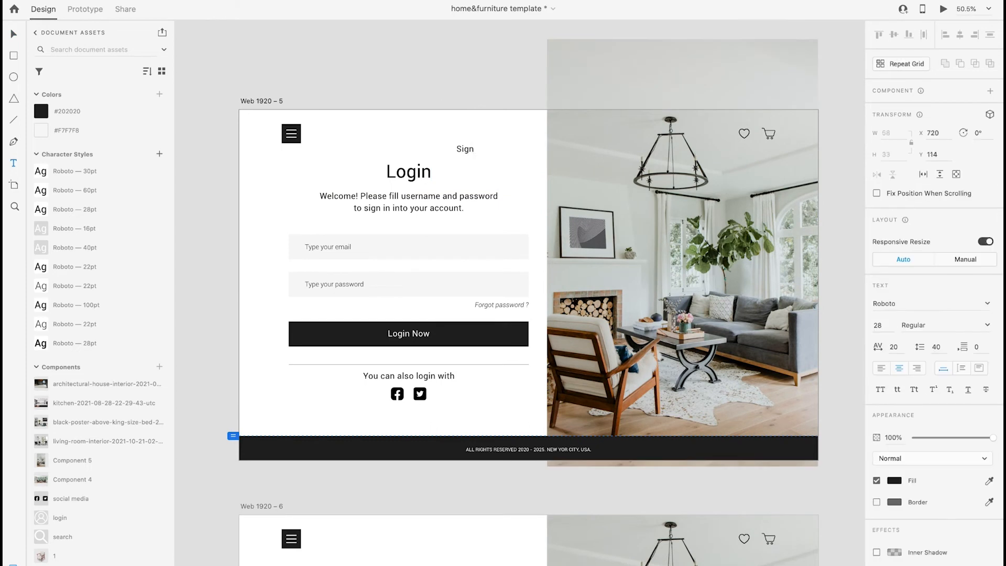
left_click(14, 35)
left_click(476, 114)
left_click_drag(462, 150, 510, 136)
Copy the "Sign Up" link onto the duplicated artboard and change its text to "Login"
key("super+c")
scroll(510, 310, "down", 5)
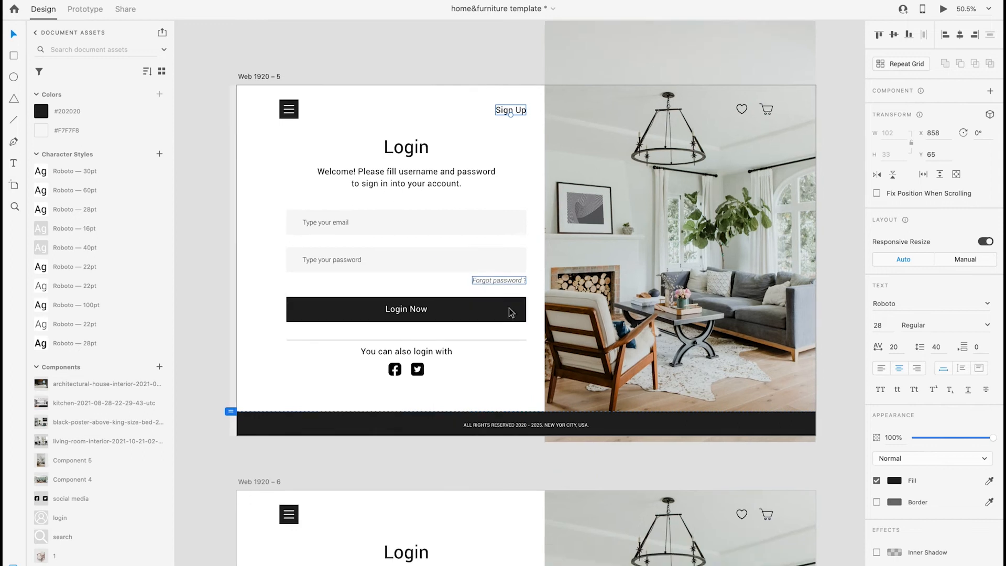
left_click(286, 239)
key("super+v")
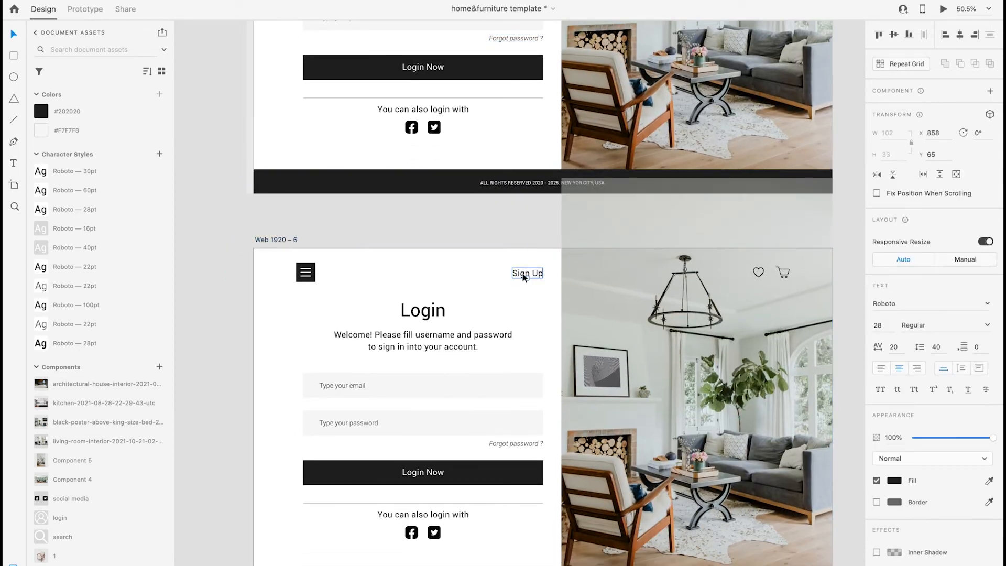
double_click(524, 272)
scroll(439, 255, "down", 5)
scroll(440, 255, "up", 5)
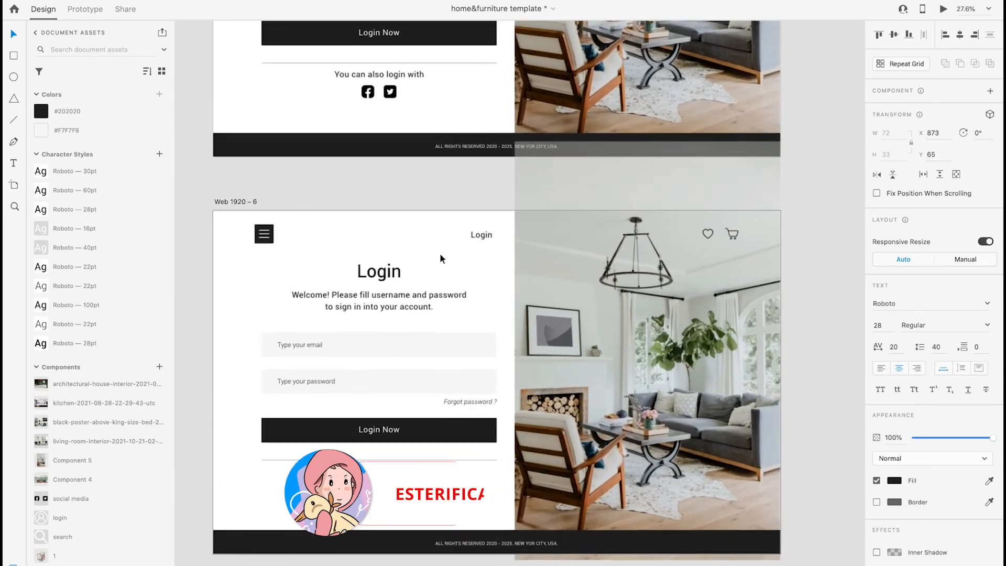
Change the duplicated artboard's heading to "Sign Up" and center it above the welcome text
scroll(440, 254, "up", 3)
double_click(410, 265)
type("Sign Up")
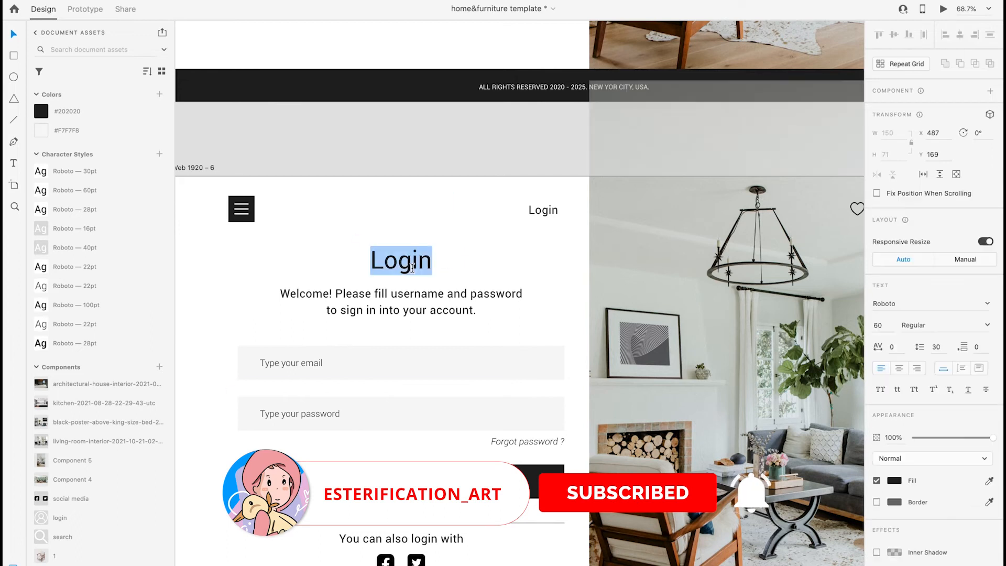
type("Sign Up")
key("Escape")
left_click_drag(442, 264, 430, 264)
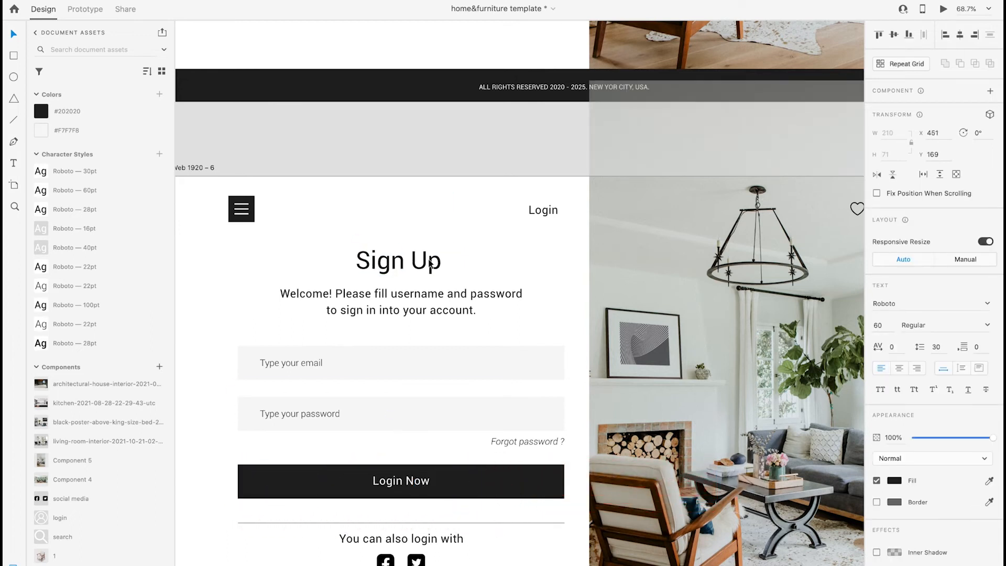
Rewrite the paragraph under the Sign Up heading as "Welcome! Sign up here to get better rewards."
double_click(428, 298)
left_click(334, 293)
left_click(523, 310, "shift")
type("Sign up")
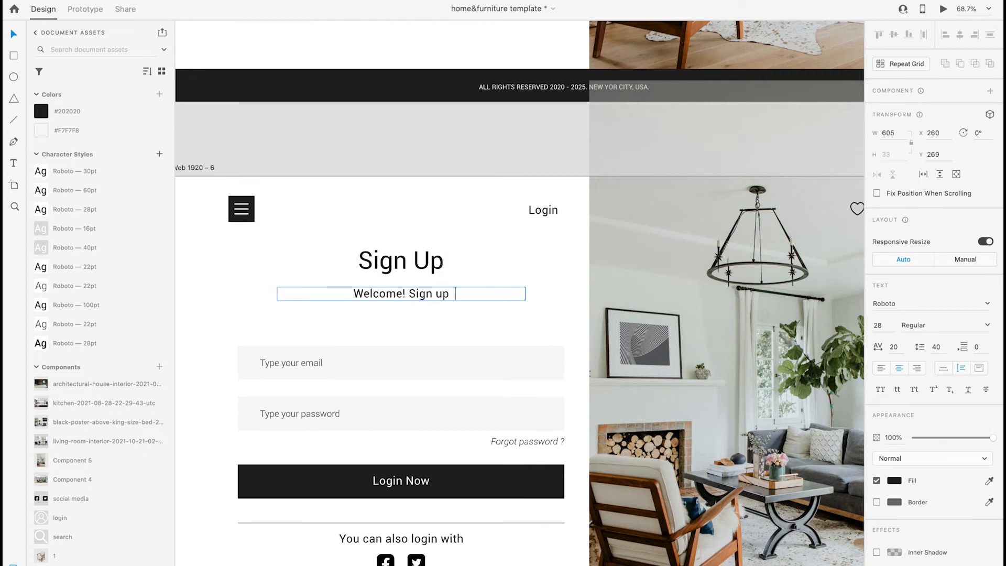
type(" here to get better rewards.")
left_click(422, 318)
Move the Sign Up heading and its welcome text down together, closer to the form fields
left_click(428, 296)
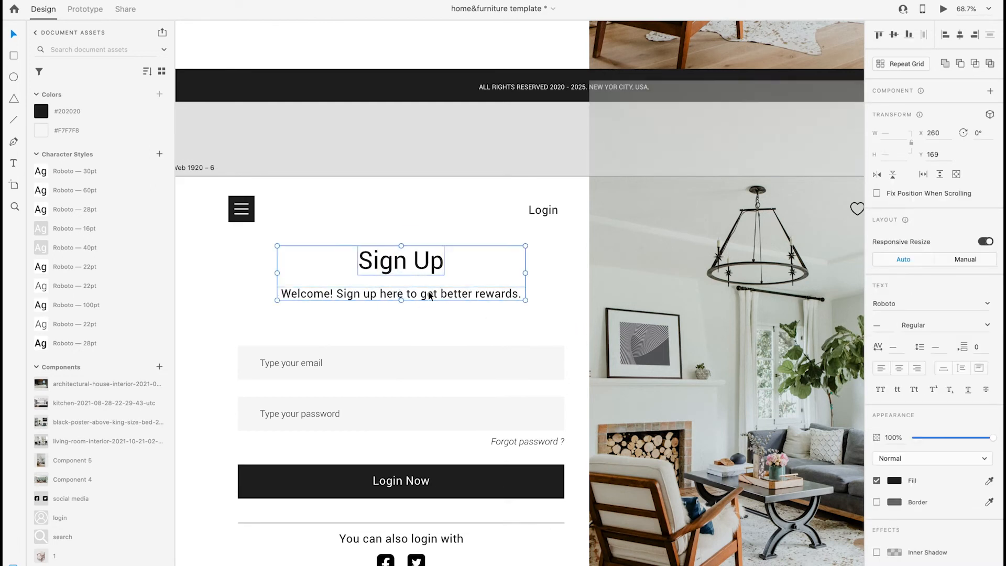
key("shift+Down")
key("shift+Down")
key("shift+Down")
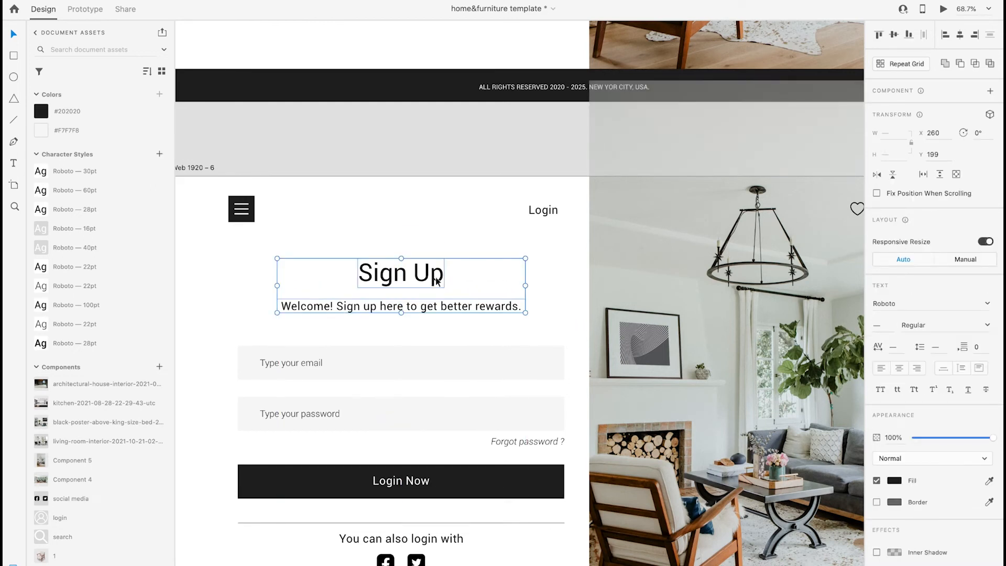
left_click(369, 331)
Change the placeholders of the two form fields to "First Name" and "Last Name"
double_click(282, 361)
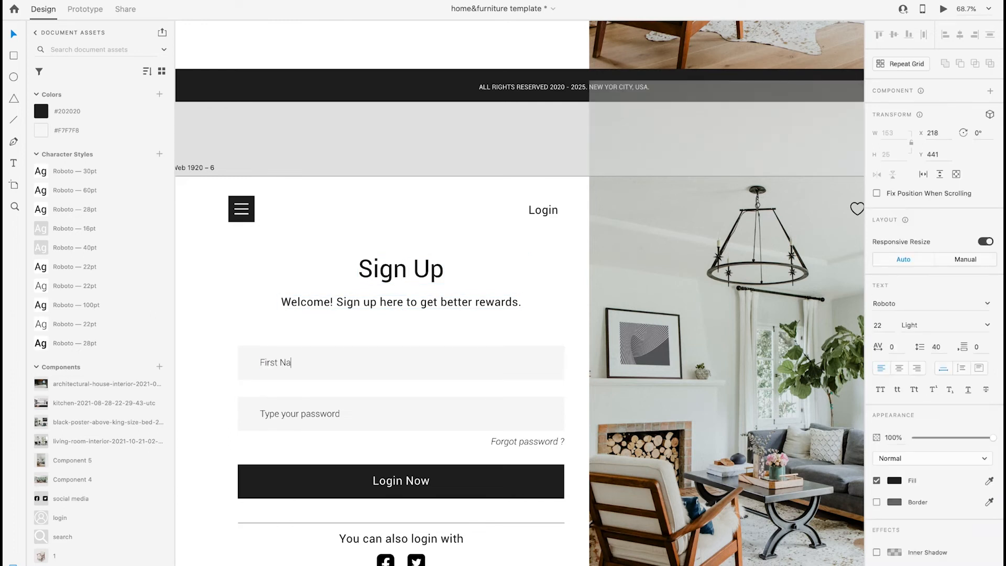
double_click(285, 408)
type("Last Name")
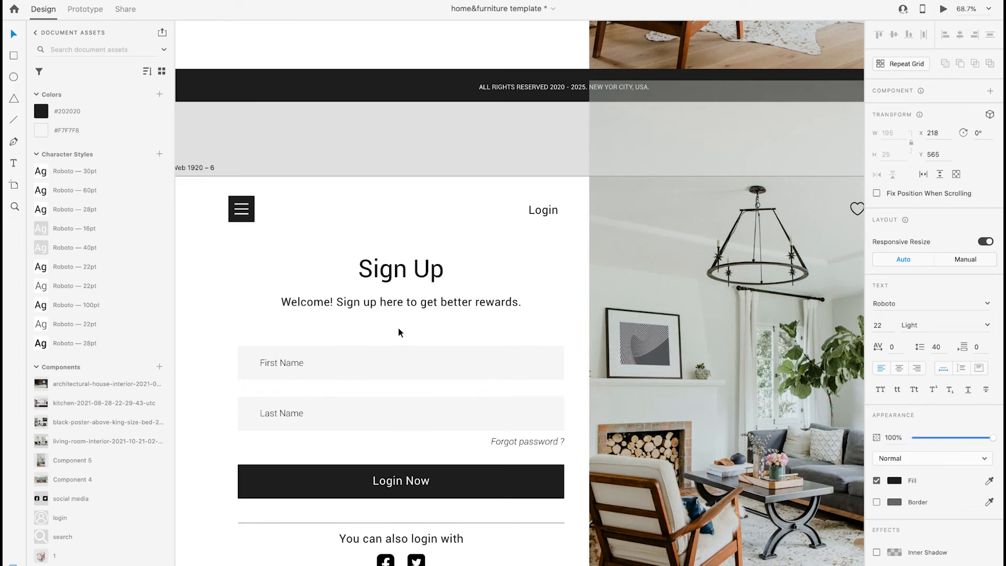
Delete the "Forgot password ?" text, the divider line and the social login section from the sign-up artboard
left_click(495, 443)
key("Delete")
scroll(511, 481, "down", 2)
left_click(505, 487)
key("Delete")
Relabel the black button "Sign Up" with the label centered, and move the button down
double_click(429, 419)
type("Sign Up")
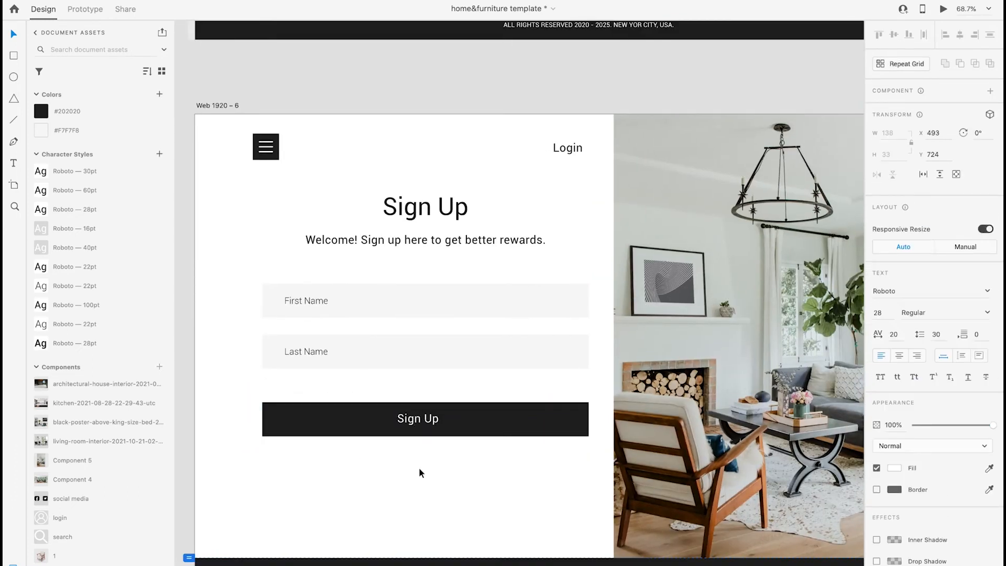
left_click(419, 468)
left_click(417, 422)
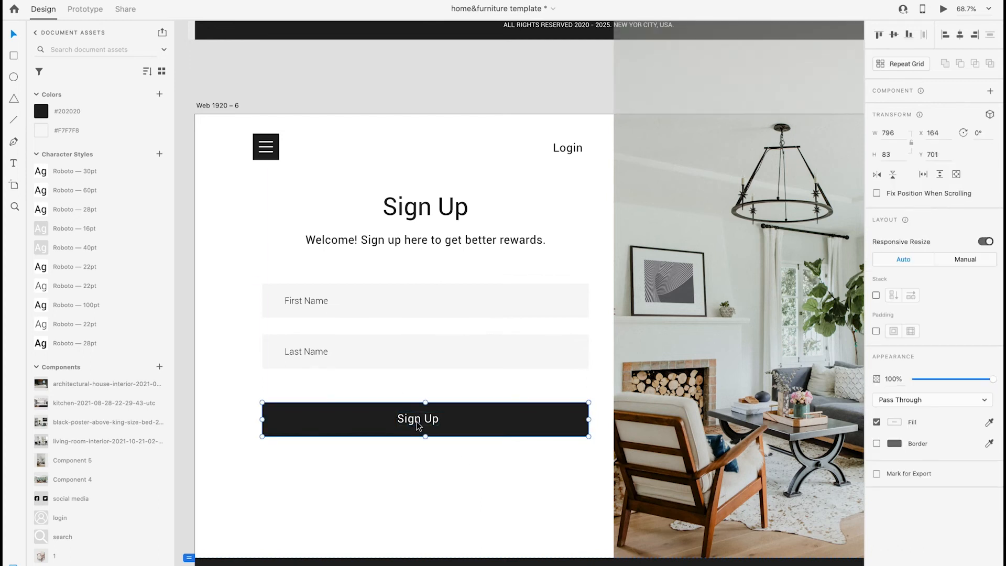
double_click(426, 420)
left_click_drag(426, 420, 419, 448)
left_click(420, 395)
Duplicate the First Name and Last Name fields below the originals and move the Sign Up button beneath them
left_click_drag(461, 391, 272, 279)
left_click_drag(384, 299, 381, 381)
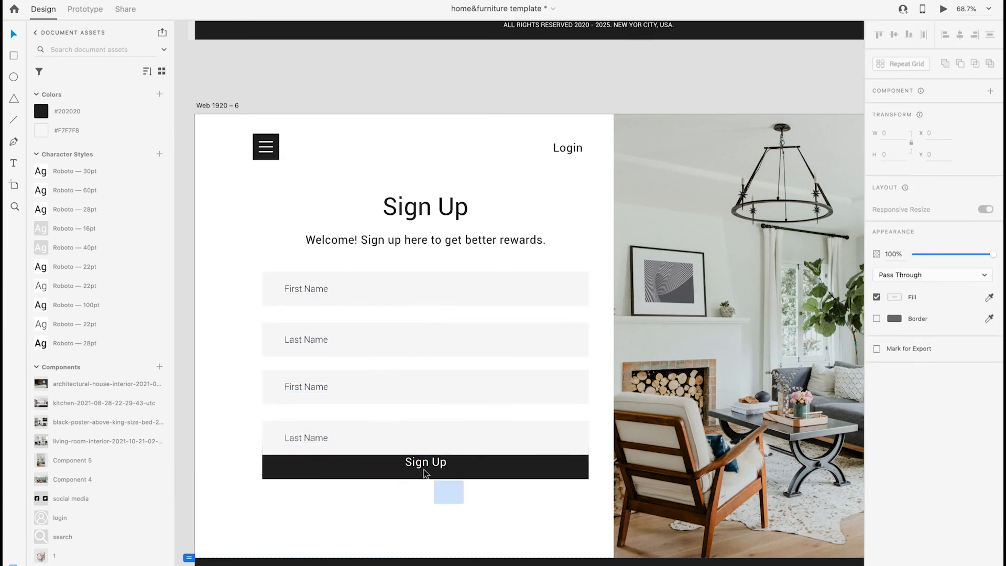
left_click_drag(427, 474, 441, 497)
left_click(449, 518)
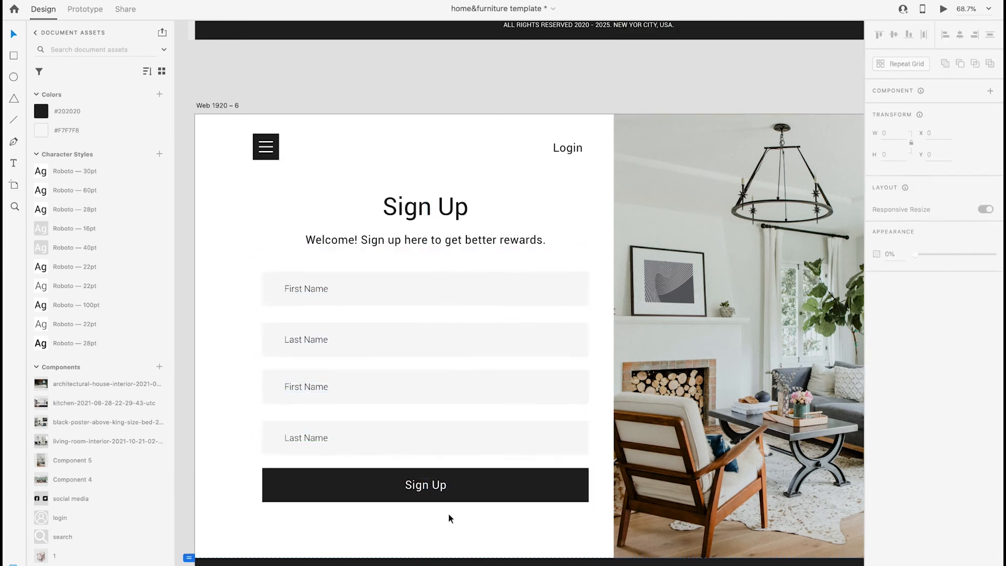
Change the placeholders of the two duplicated fields to "Email" and "Password"
double_click(306, 387)
type("Email")
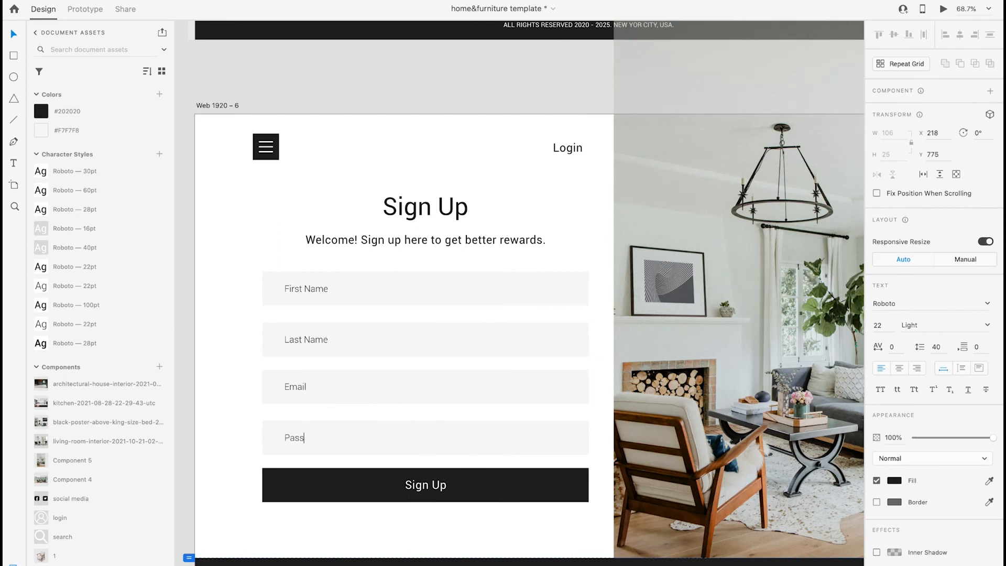
left_click(375, 525)
scroll(374, 526, "down", 5)
scroll(437, 529, "down", 2)
scroll(438, 529, "right", 1)
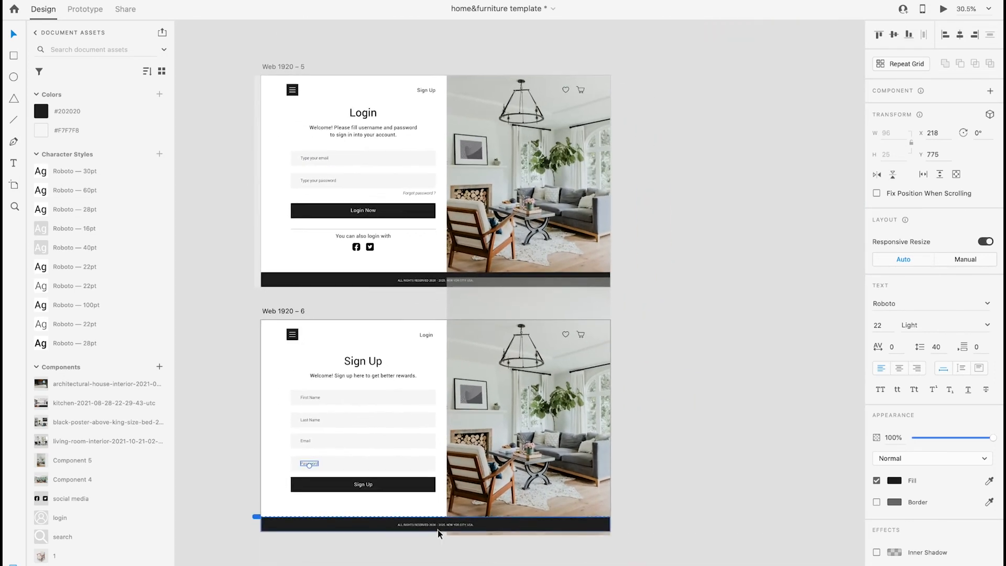
left_click(621, 467)
scroll(600, 466, "down", 6)
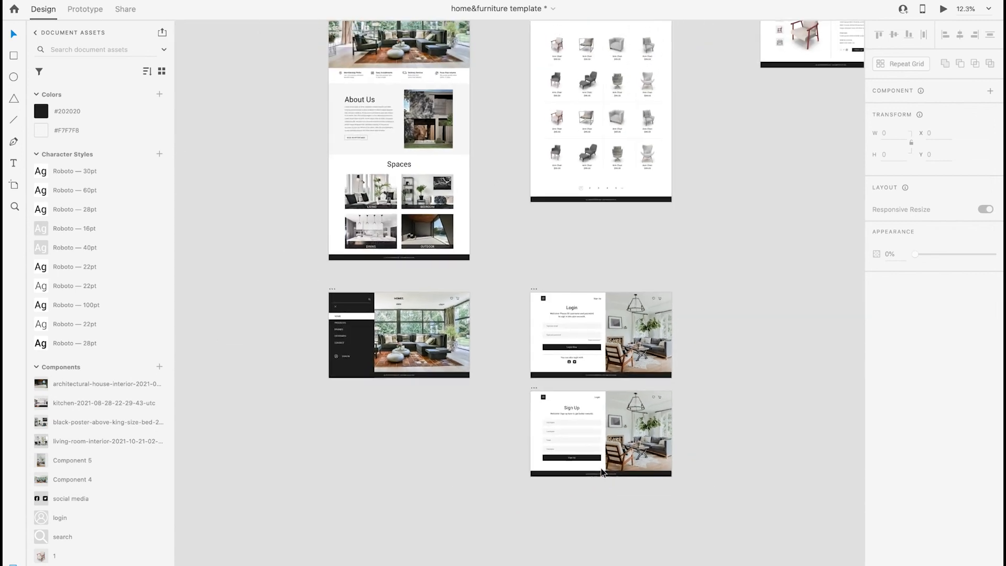
scroll(602, 467, "down", 1)
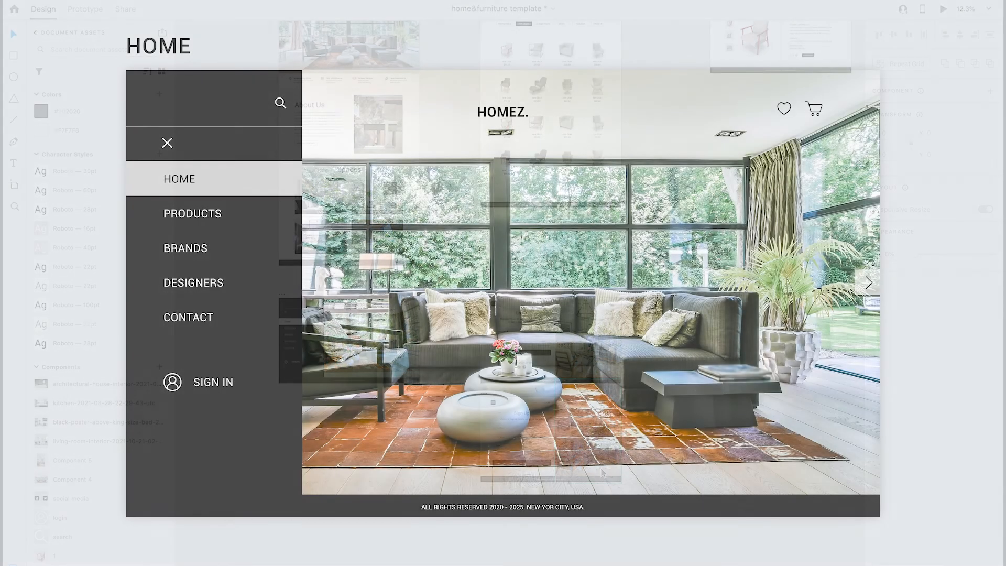